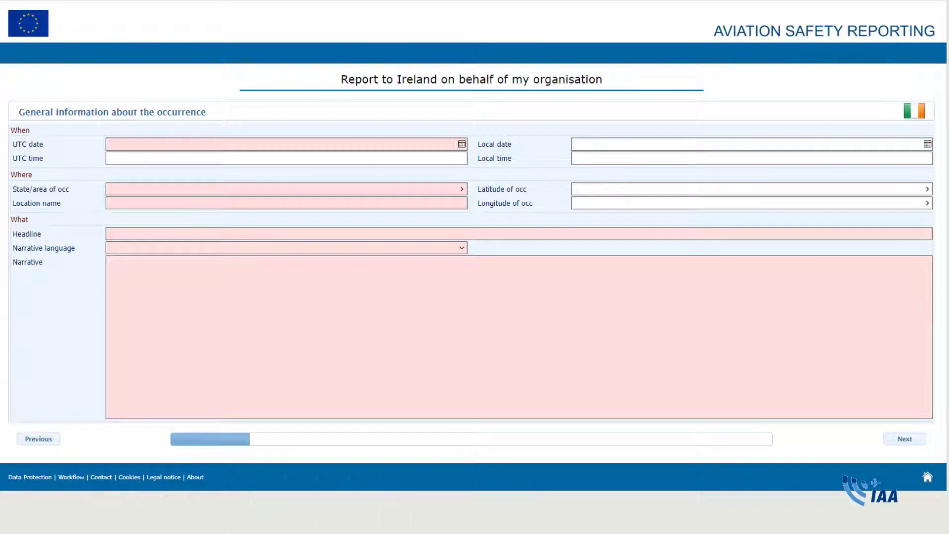
Step: Look through the languages available for the occurrence narrative
{"action": "left_click", "coordinate": [462, 248]}
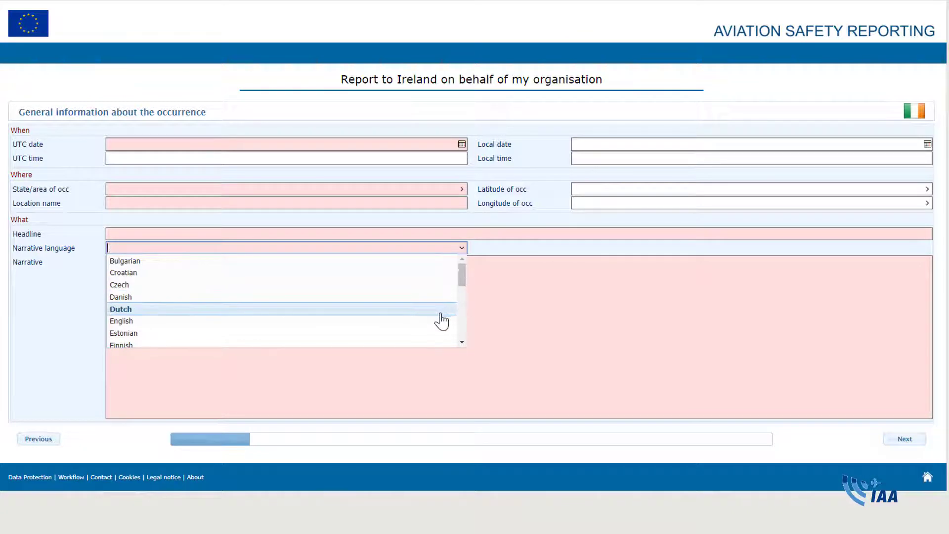
{"action": "scroll", "coordinate": [441, 328], "scroll_direction": "down", "scroll_amount": 2}
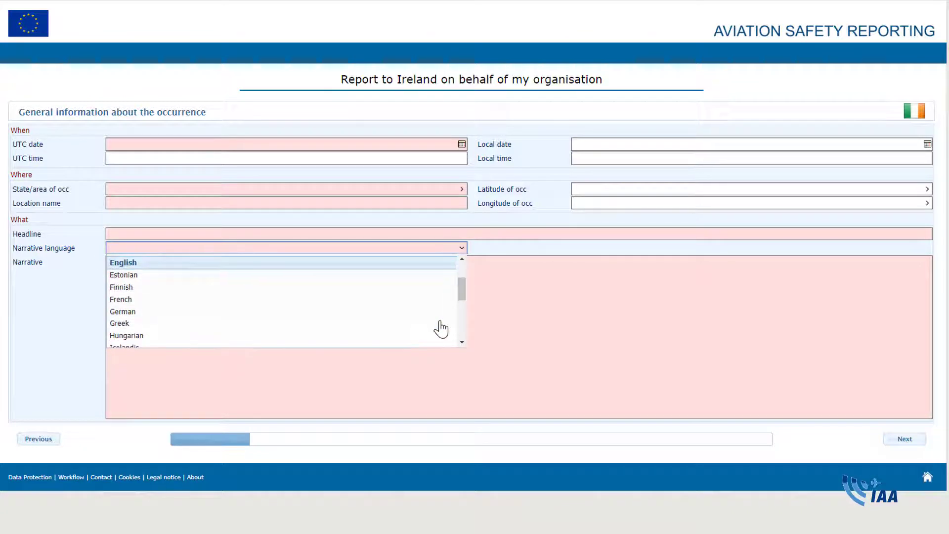
{"action": "scroll", "coordinate": [440, 328], "scroll_direction": "down", "scroll_amount": 4}
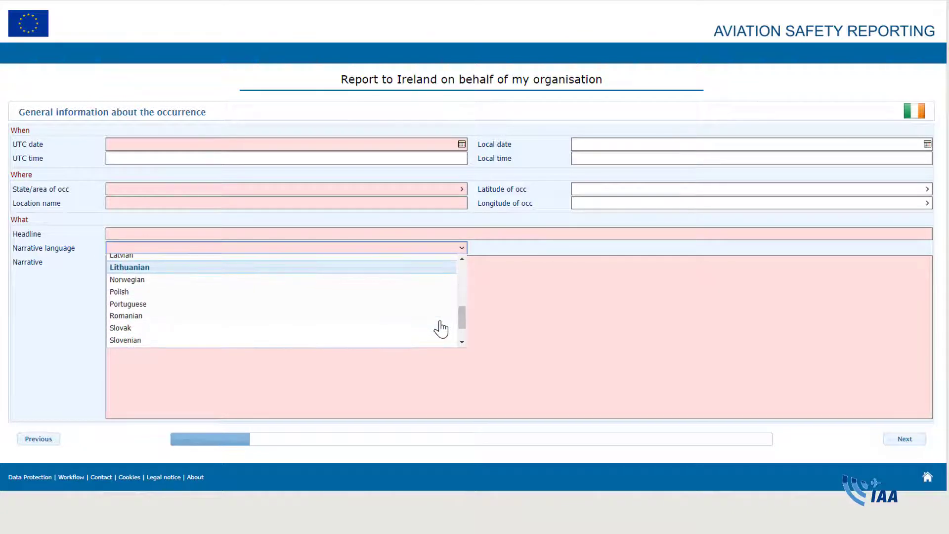
{"action": "scroll", "coordinate": [441, 328], "scroll_direction": "down", "scroll_amount": 1}
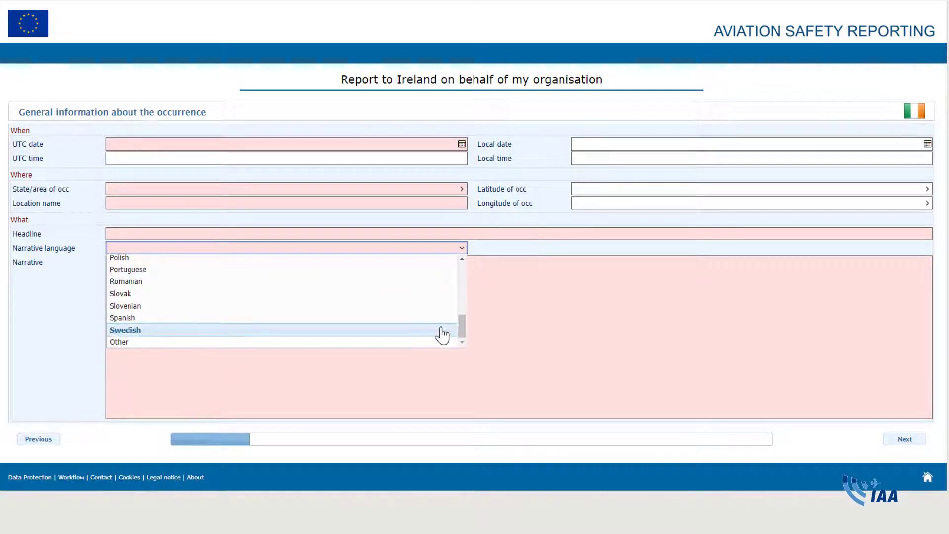
{"action": "scroll", "coordinate": [442, 343], "scroll_direction": "up", "scroll_amount": 5}
{"action": "scroll", "coordinate": [441, 343], "scroll_direction": "up", "scroll_amount": 1}
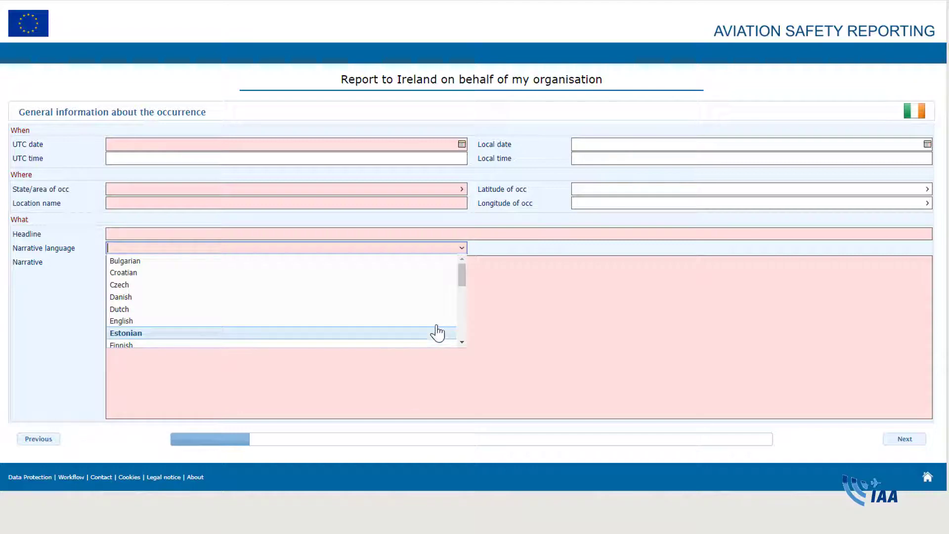
{"action": "left_click", "coordinate": [437, 329]}
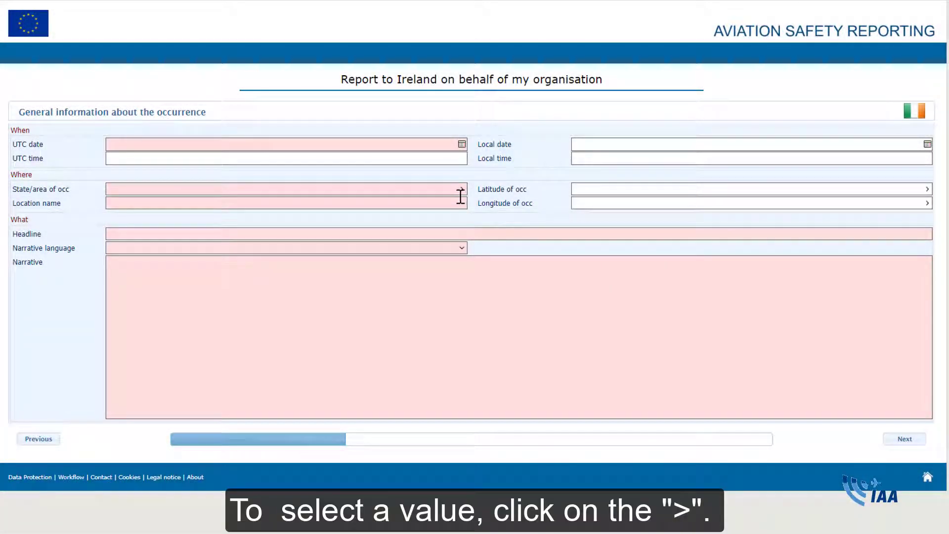
Step: Select Ireland within Europe and North Atlantic in the list of states or areas of occurrence
{"action": "left_click", "coordinate": [460, 190]}
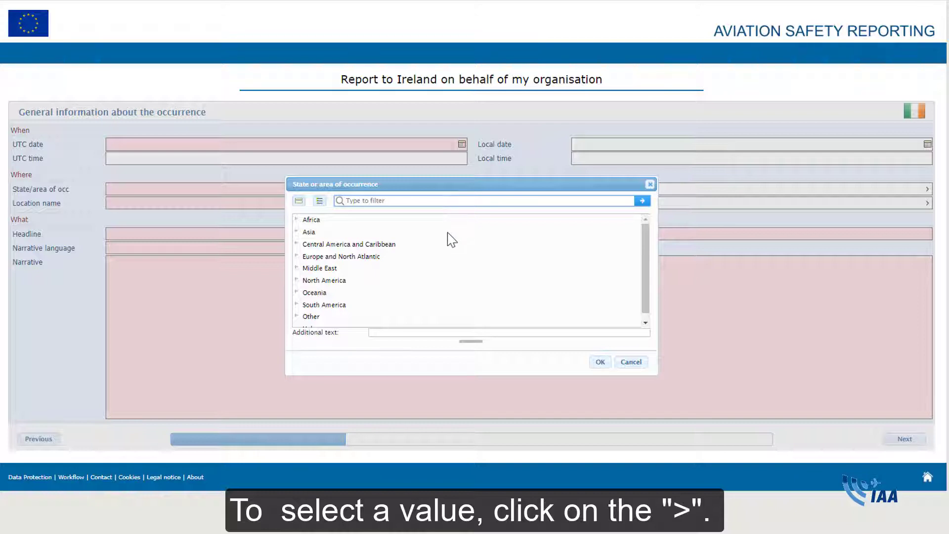
{"action": "left_click", "coordinate": [297, 256]}
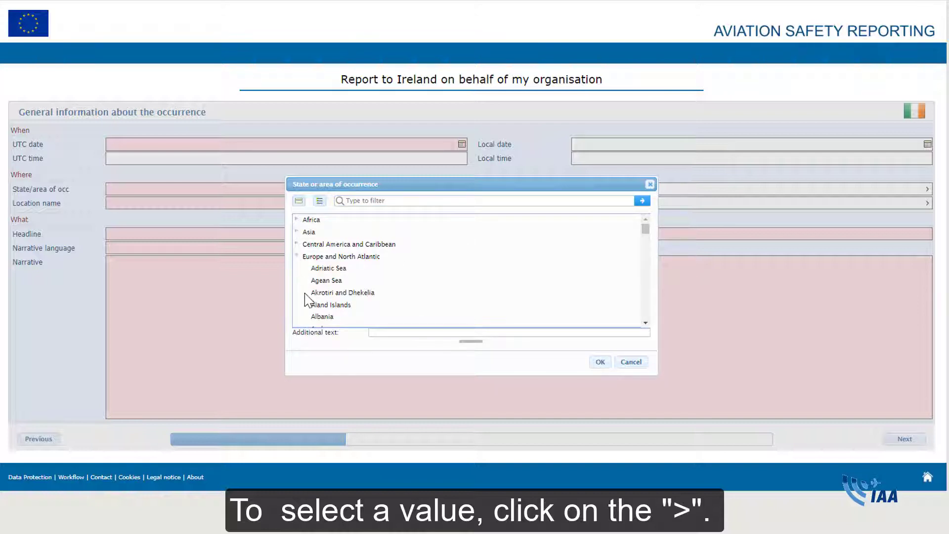
{"action": "scroll", "coordinate": [307, 299], "scroll_direction": "down", "scroll_amount": 2}
{"action": "scroll", "coordinate": [306, 300], "scroll_direction": "down", "scroll_amount": 4}
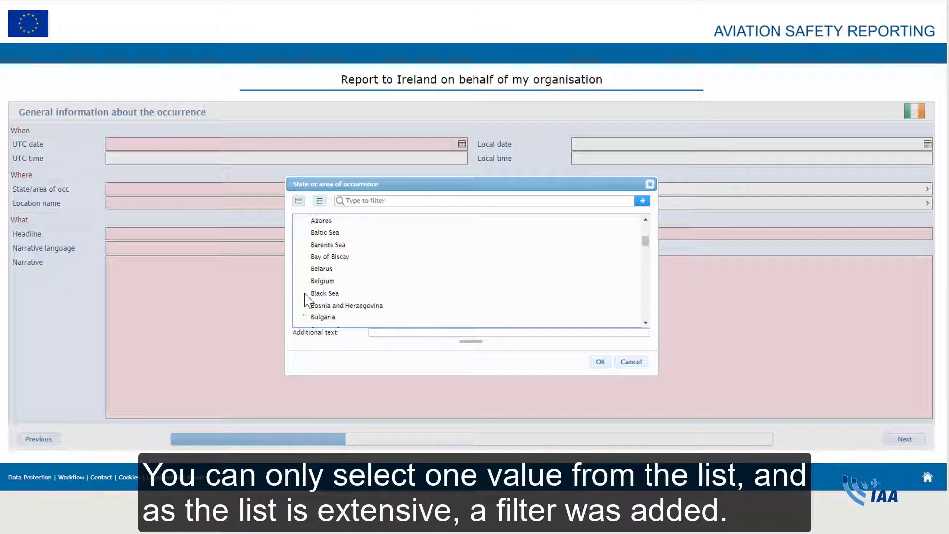
{"action": "scroll", "coordinate": [307, 300], "scroll_direction": "down", "scroll_amount": 1}
{"action": "scroll", "coordinate": [306, 300], "scroll_direction": "down", "scroll_amount": 5}
{"action": "scroll", "coordinate": [307, 299], "scroll_direction": "down", "scroll_amount": 3}
{"action": "left_click", "coordinate": [322, 287]}
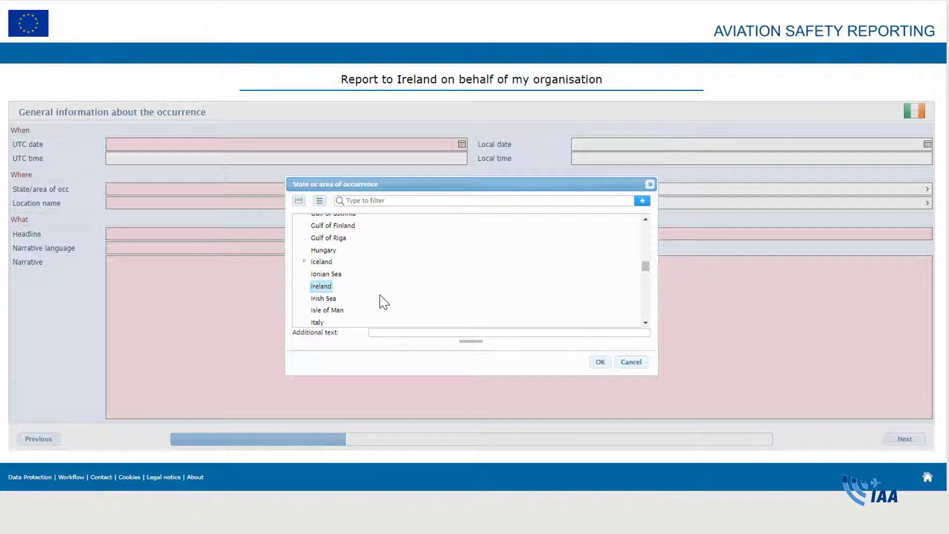
Step: Filter the state or area list by Ireland, and confirm Ireland as the place of occurrence
{"action": "left_click", "coordinate": [390, 201]}
{"action": "type", "text": "Irelan"}
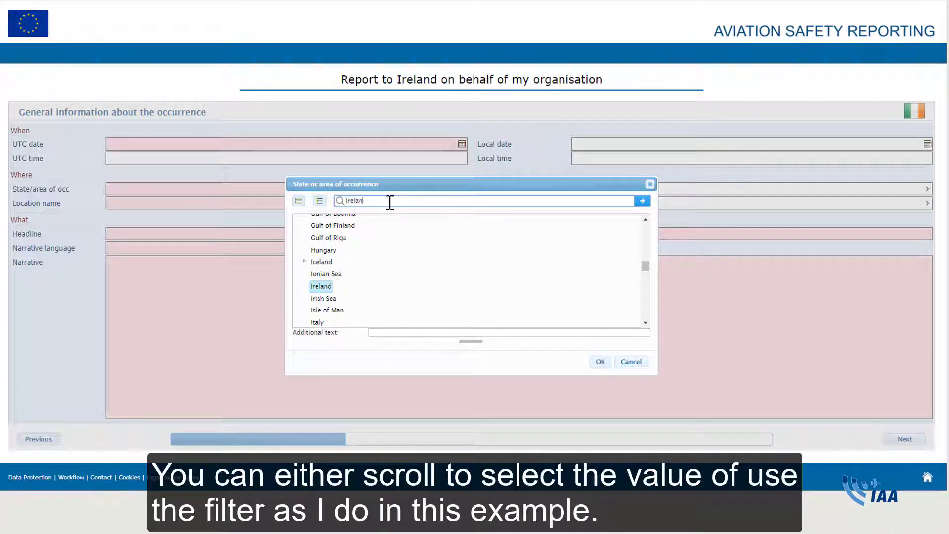
{"action": "type", "text": "d"}
{"action": "key", "text": "Return"}
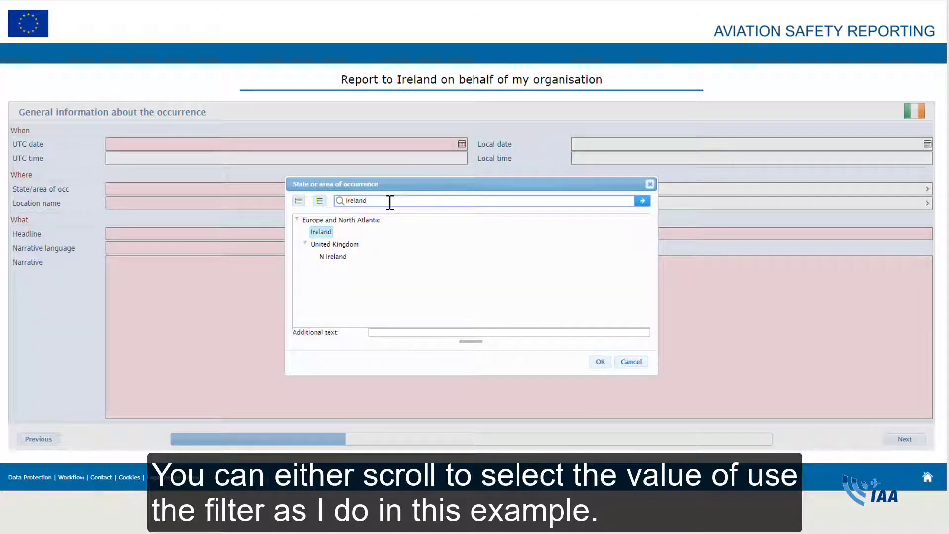
{"action": "left_click", "coordinate": [321, 233]}
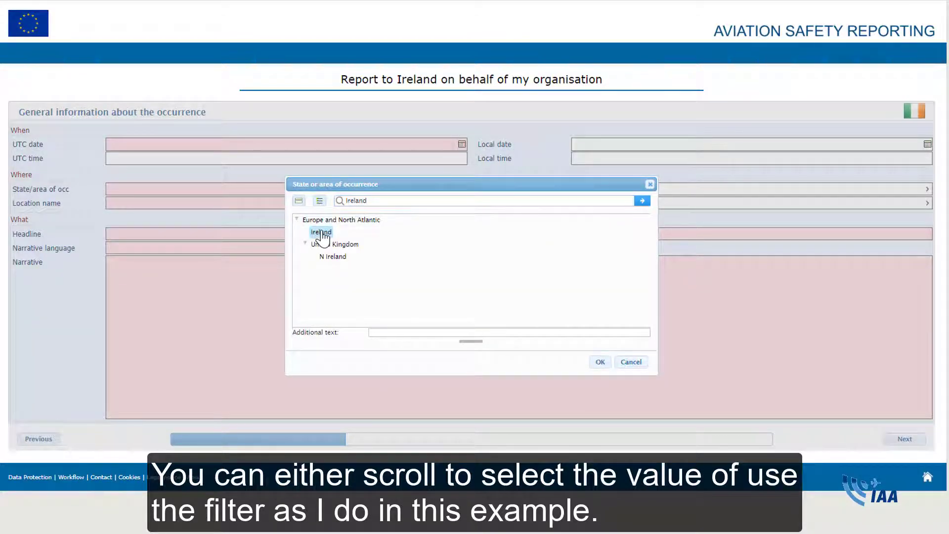
{"action": "left_click", "coordinate": [601, 364]}
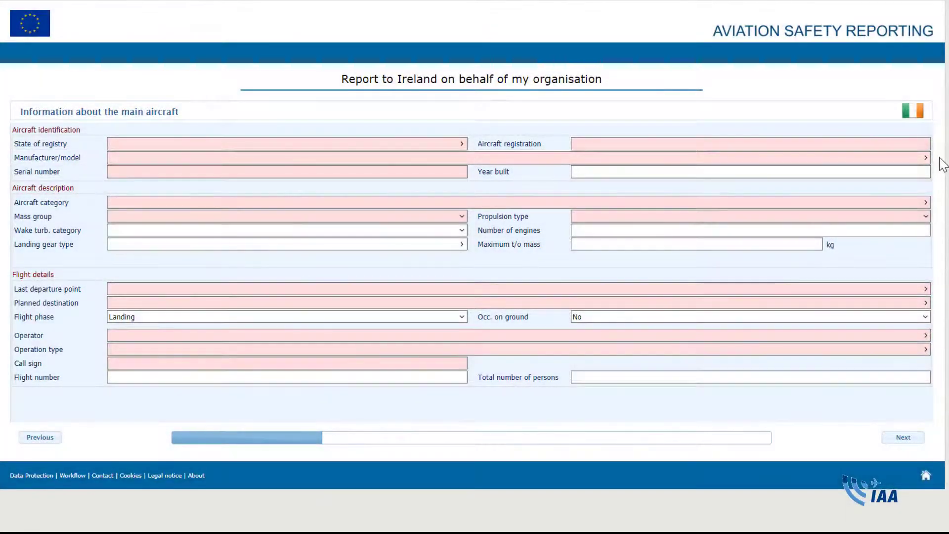
Step: Filter the main aircraft's manufacturer/model list by 737 and show all matching values
{"action": "left_click", "coordinate": [925, 159]}
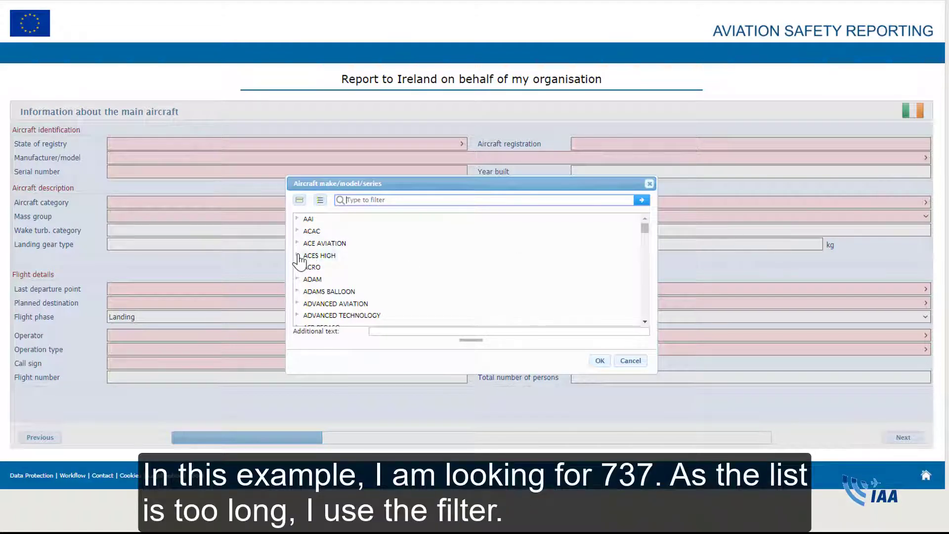
{"action": "scroll", "coordinate": [301, 299], "scroll_direction": "down", "scroll_amount": 5}
{"action": "scroll", "coordinate": [301, 308], "scroll_direction": "down", "scroll_amount": 10}
{"action": "scroll", "coordinate": [300, 307], "scroll_direction": "up", "scroll_amount": 15}
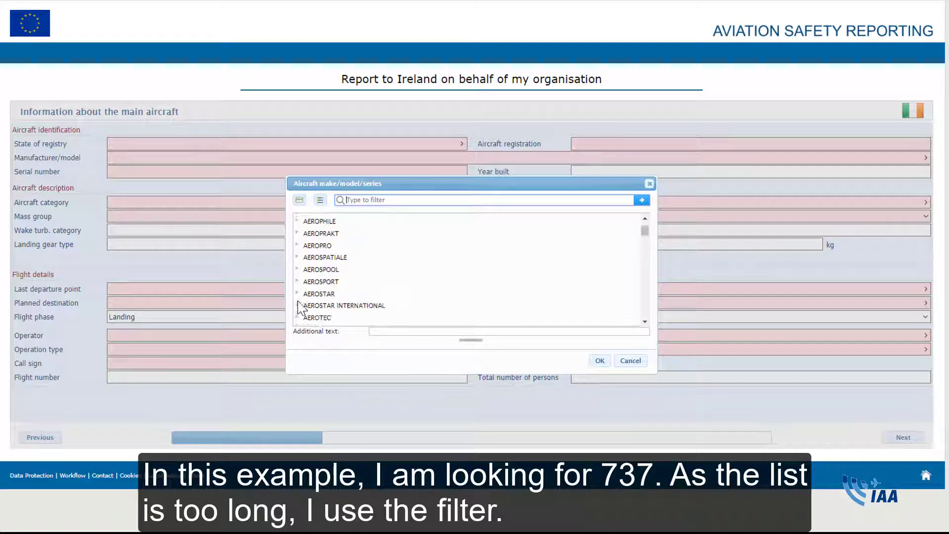
{"action": "left_click", "coordinate": [389, 201]}
{"action": "type", "text": "737"}
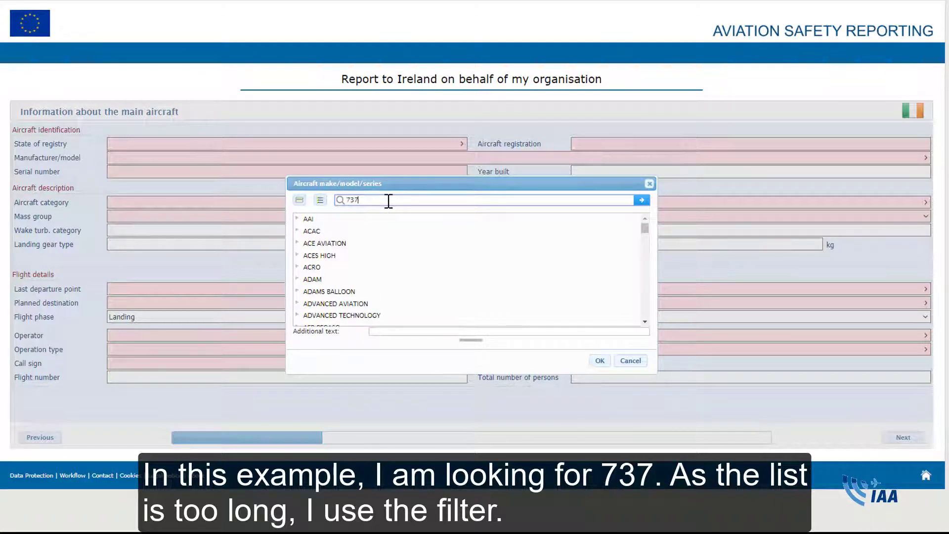
{"action": "key", "text": "Return"}
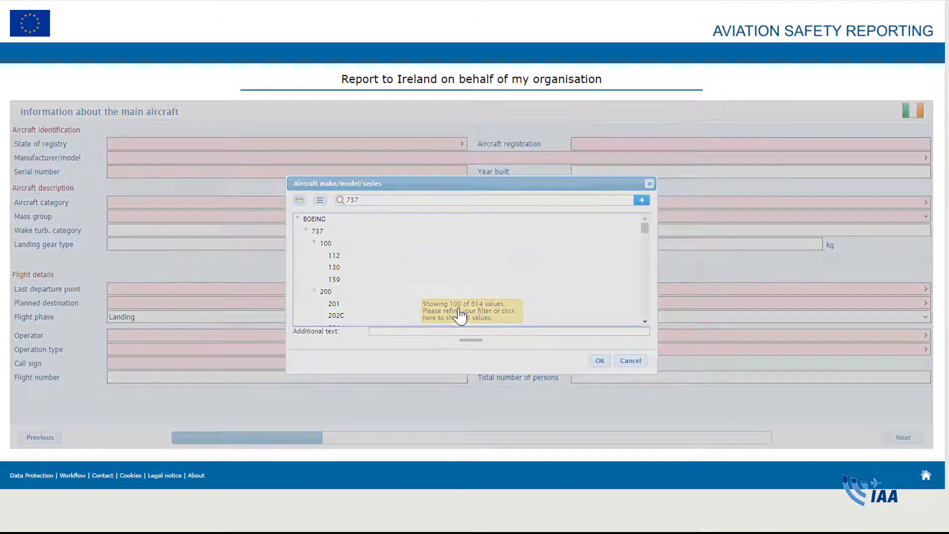
{"action": "left_click", "coordinate": [460, 315]}
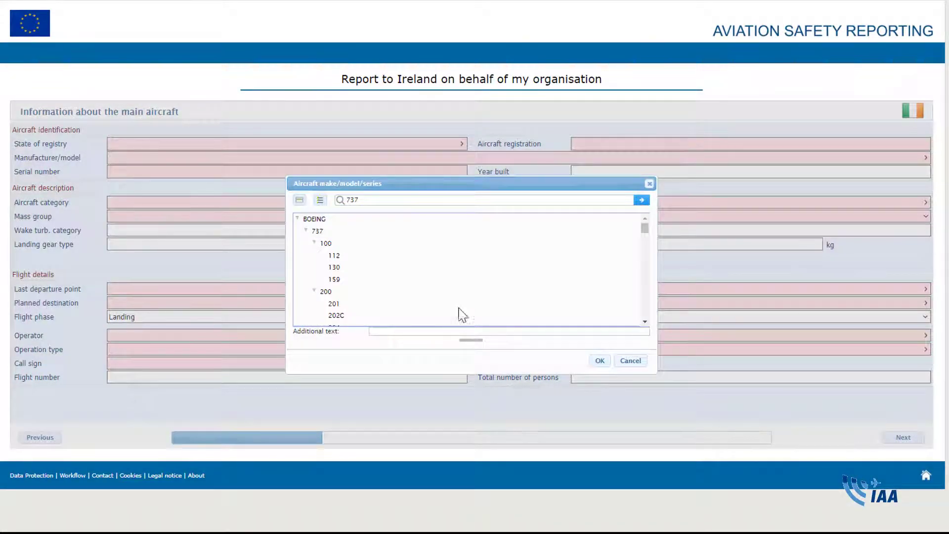
Step: Collapse the Boeing 737 series 100 to 700 and set the manufacturer/model to 737-8-8
{"action": "left_click", "coordinate": [315, 243]}
{"action": "left_click", "coordinate": [313, 255]}
{"action": "left_click", "coordinate": [314, 267]}
{"action": "left_click", "coordinate": [314, 279]}
{"action": "left_click", "coordinate": [314, 291]}
{"action": "left_click", "coordinate": [314, 303]}
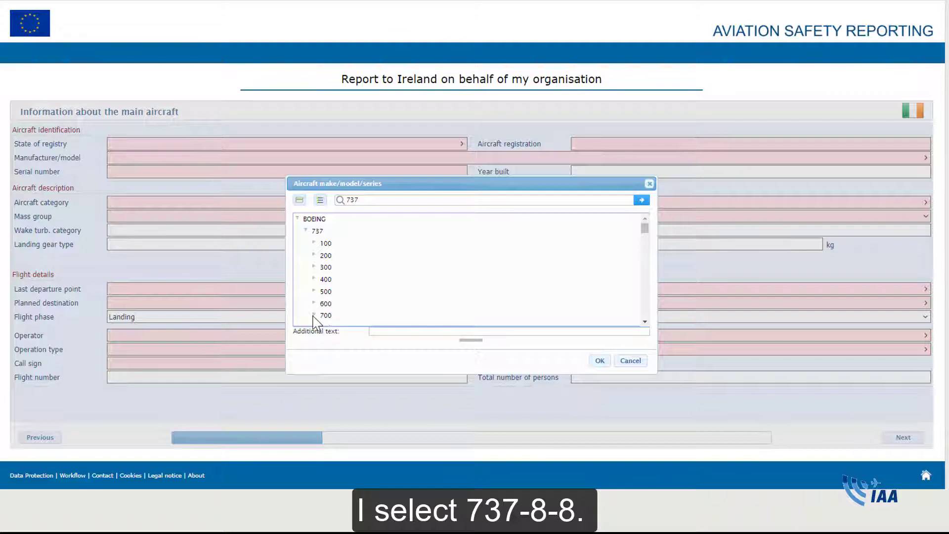
{"action": "left_click", "coordinate": [314, 316]}
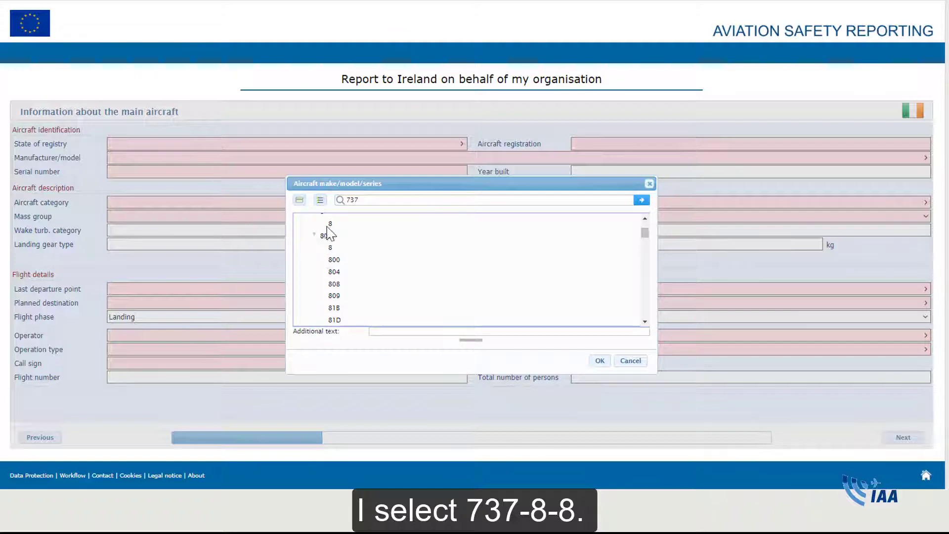
{"action": "left_click", "coordinate": [600, 362]}
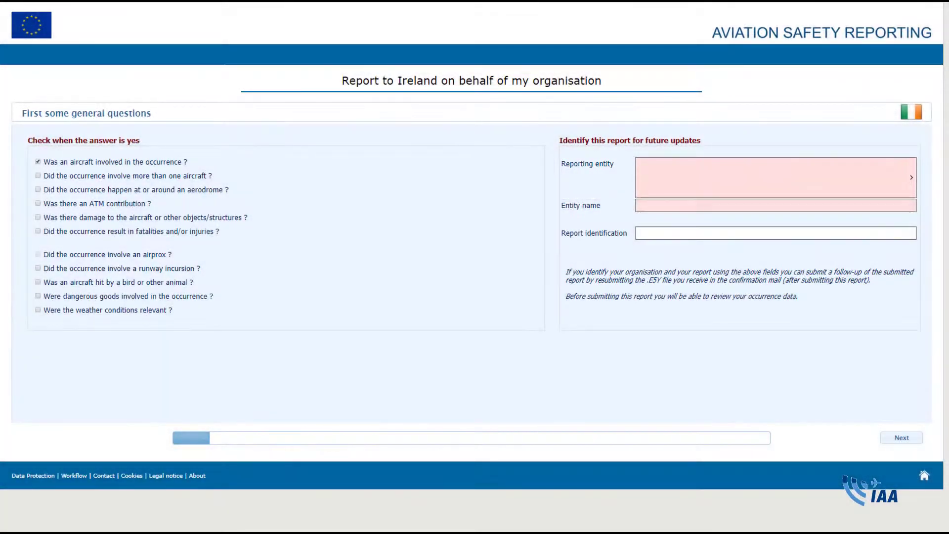
Step: Open the reporting entity list and expand Ireland and its Other group to examine the available entities
{"action": "left_click", "coordinate": [911, 179]}
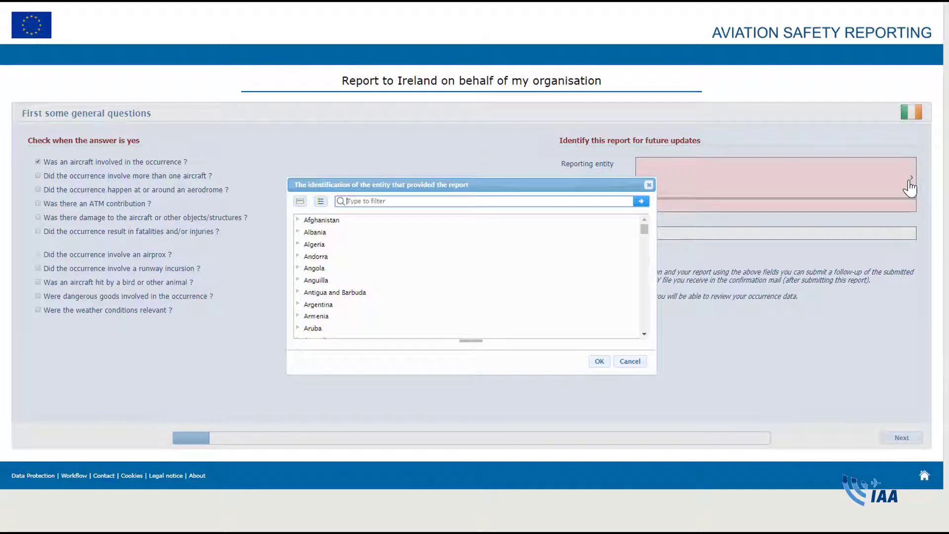
{"action": "scroll", "coordinate": [346, 299], "scroll_direction": "down", "scroll_amount": 4}
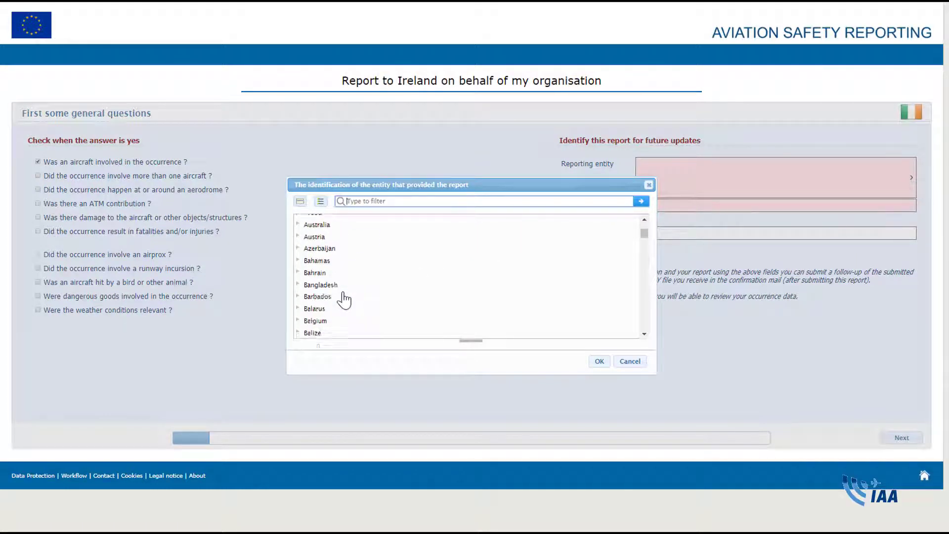
{"action": "scroll", "coordinate": [345, 299], "scroll_direction": "down", "scroll_amount": 3}
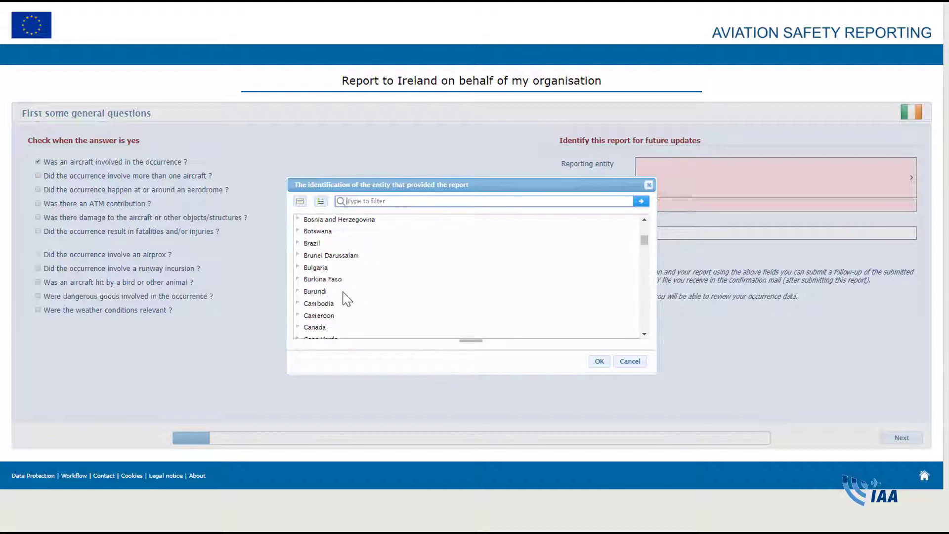
{"action": "scroll", "coordinate": [300, 318], "scroll_direction": "down", "scroll_amount": 9}
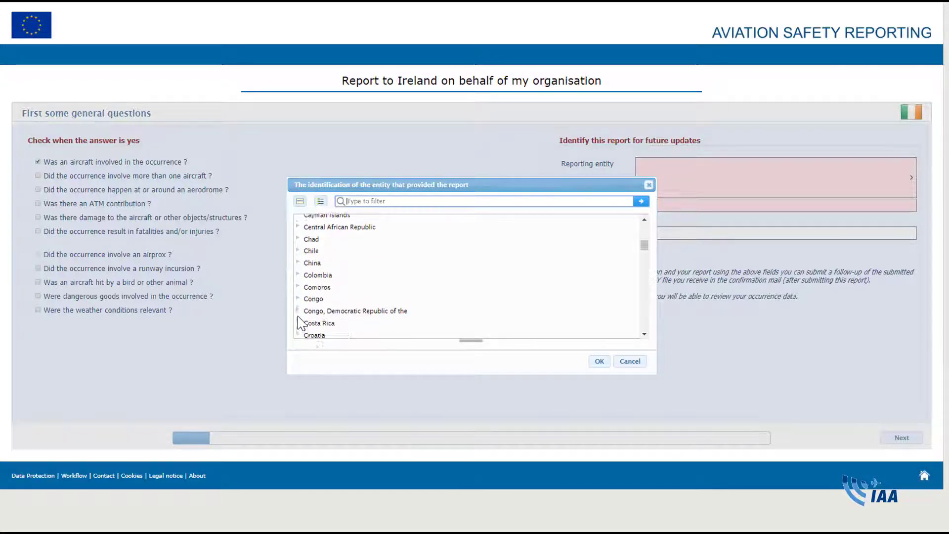
{"action": "scroll", "coordinate": [300, 323], "scroll_direction": "down", "scroll_amount": 3}
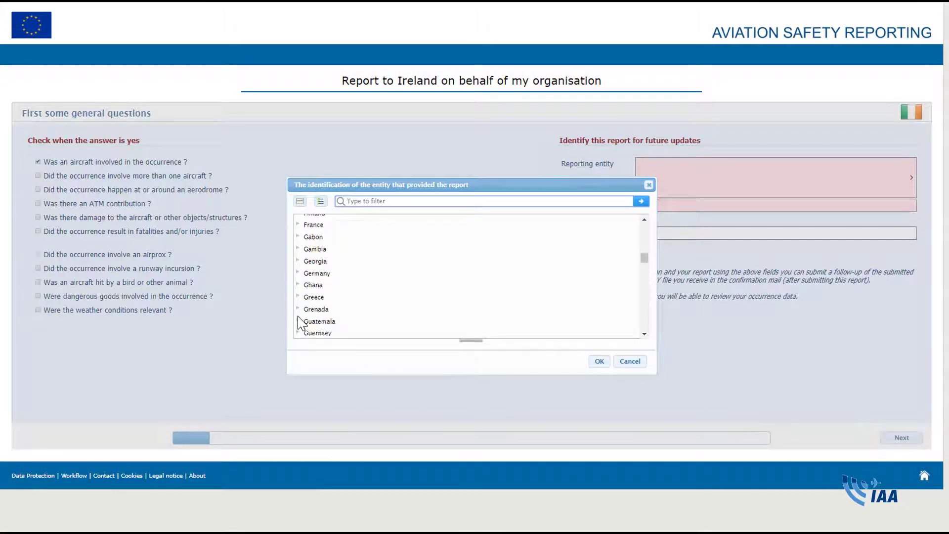
{"action": "scroll", "coordinate": [303, 319], "scroll_direction": "down", "scroll_amount": 5}
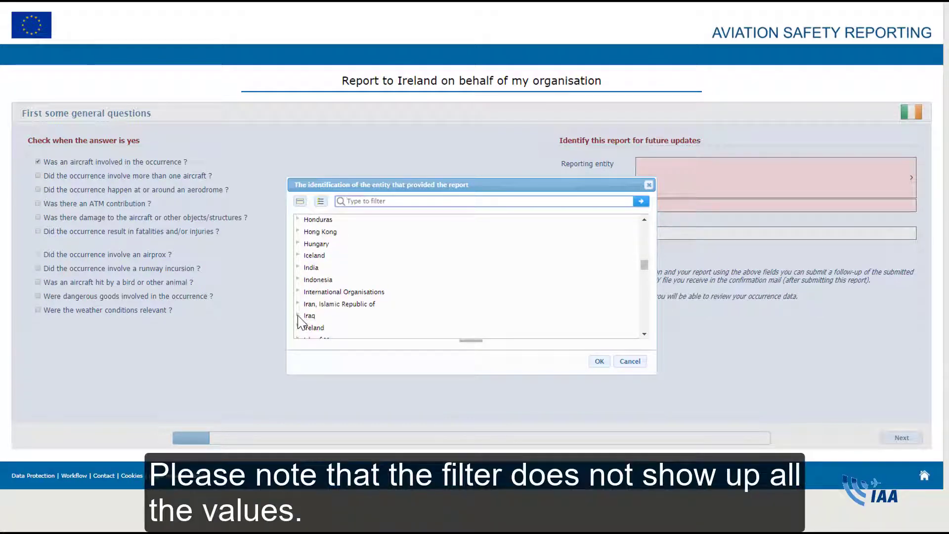
{"action": "scroll", "coordinate": [307, 314], "scroll_direction": "down", "scroll_amount": 2}
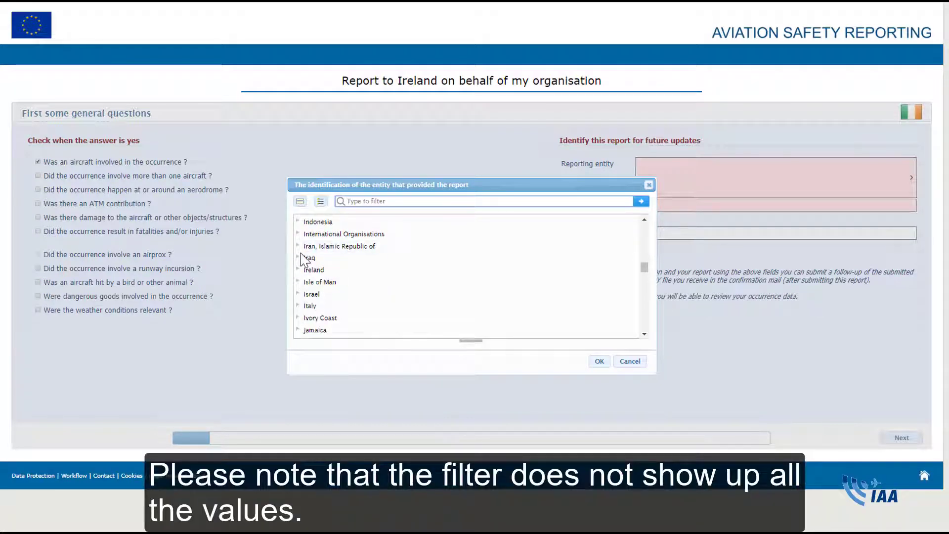
{"action": "left_click", "coordinate": [298, 270]}
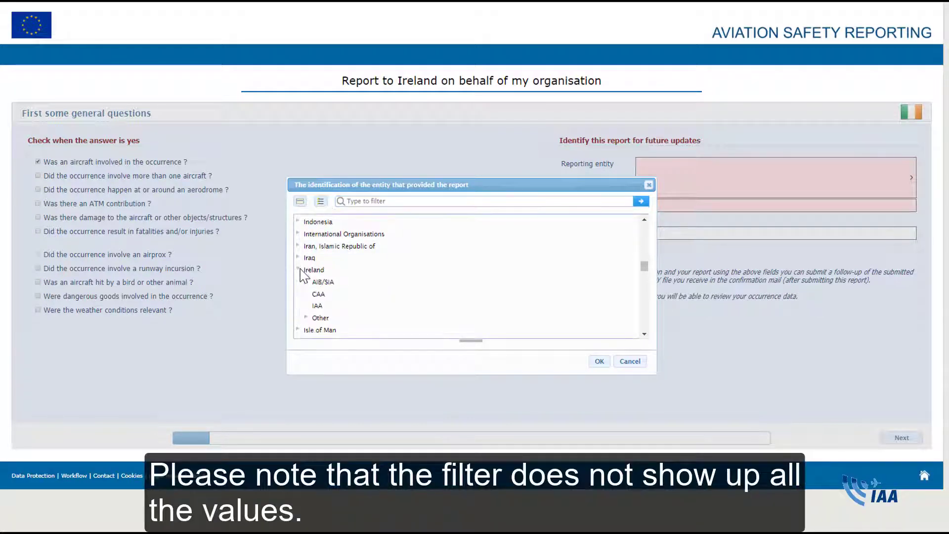
{"action": "left_click", "coordinate": [306, 318]}
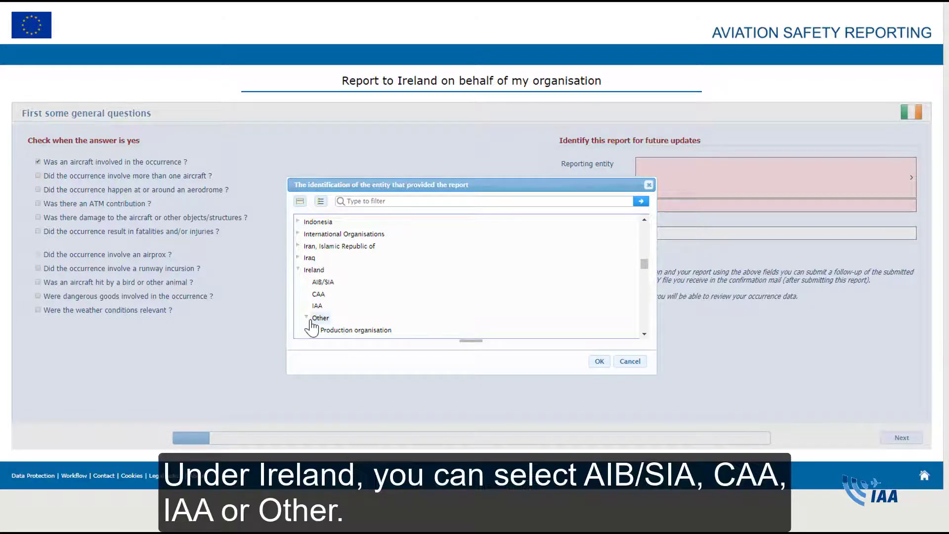
{"action": "scroll", "coordinate": [312, 324], "scroll_direction": "down", "scroll_amount": 2}
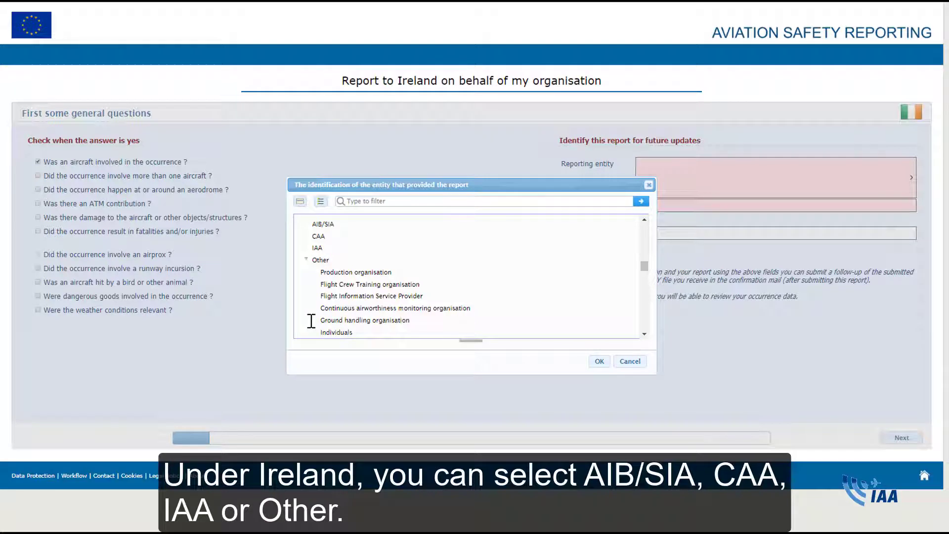
{"action": "scroll", "coordinate": [311, 321], "scroll_direction": "down", "scroll_amount": 2}
{"action": "scroll", "coordinate": [311, 327], "scroll_direction": "up", "scroll_amount": 5}
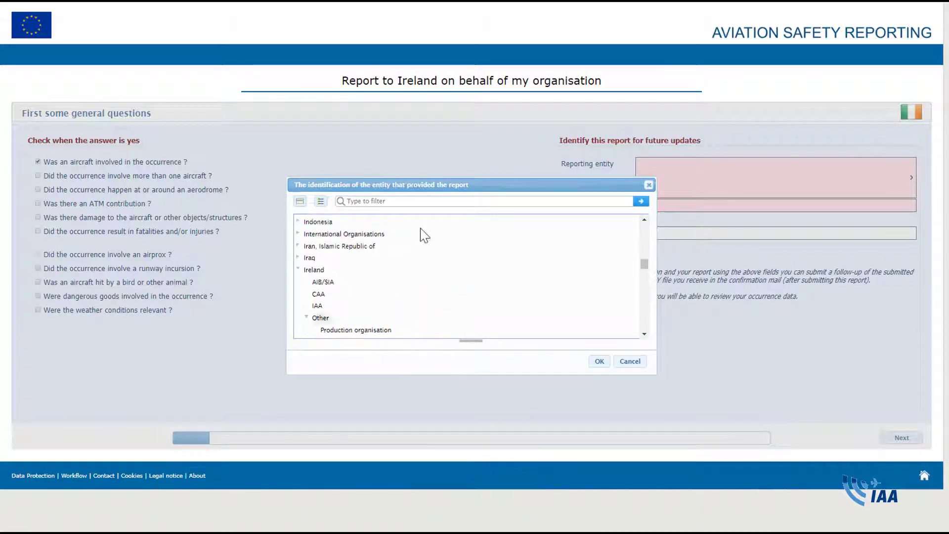
Step: Filter the reporting entity list by ireland and select the Ireland entry
{"action": "left_click", "coordinate": [407, 202]}
{"action": "type", "text": "ireland"}
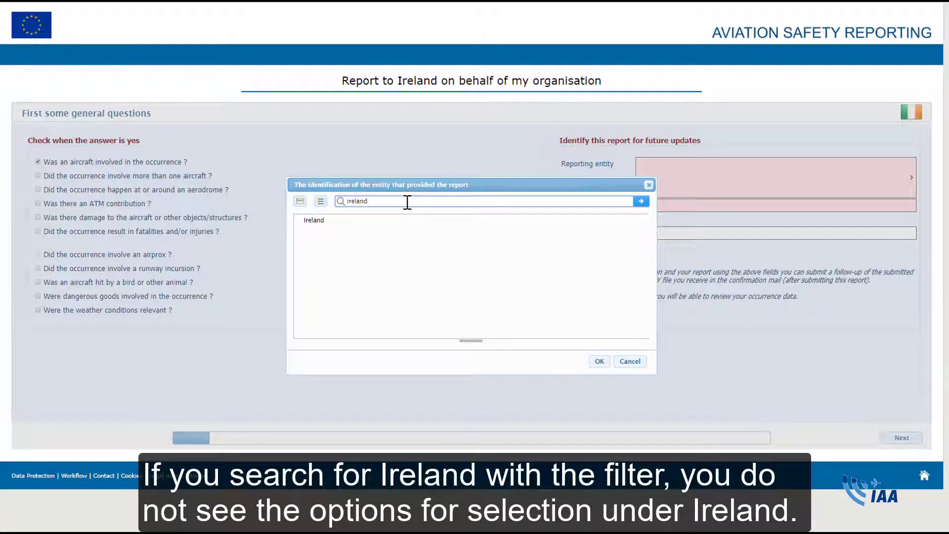
{"action": "left_click", "coordinate": [320, 223]}
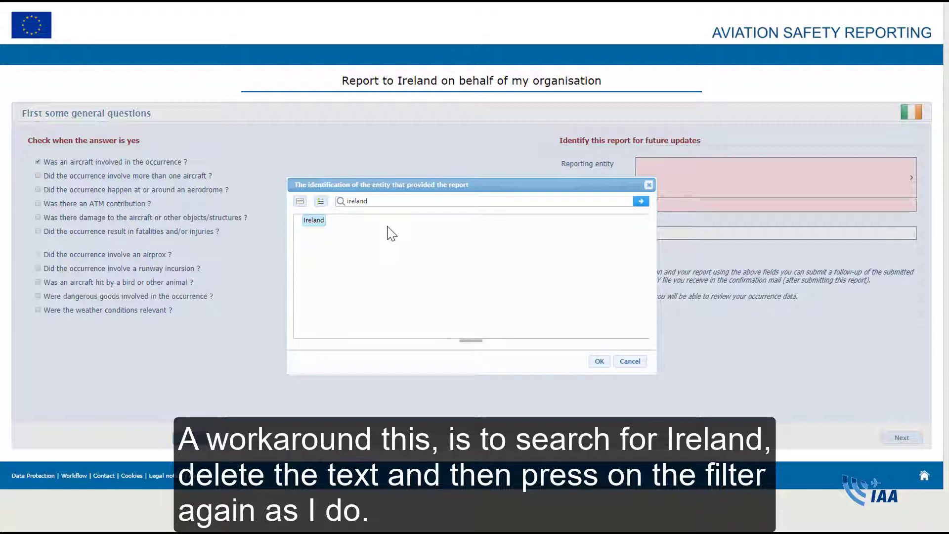
Step: Clear the ireland filter text and reapply the empty filter to restore the full reporting entity list
{"action": "left_click_drag", "start_coordinate": [375, 204], "coordinate": [346, 205]}
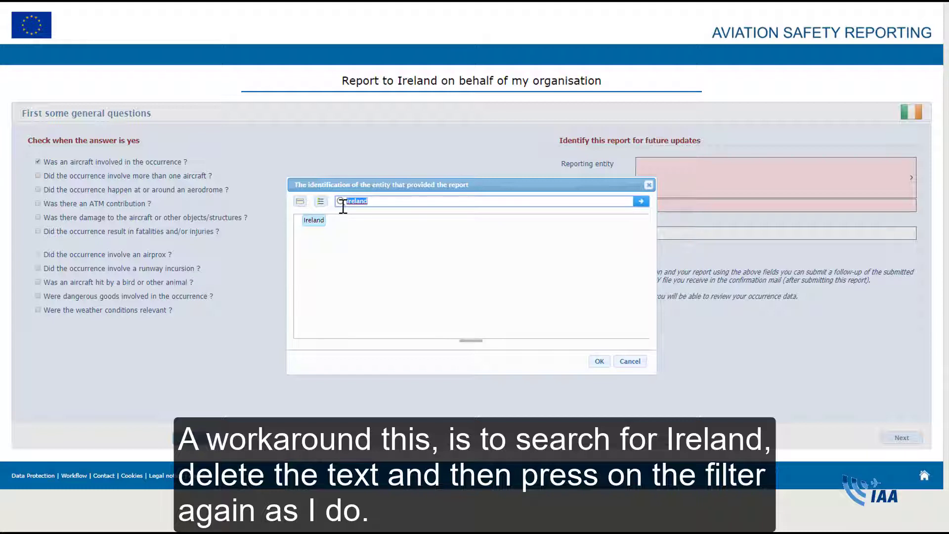
{"action": "key", "text": "BackSpace"}
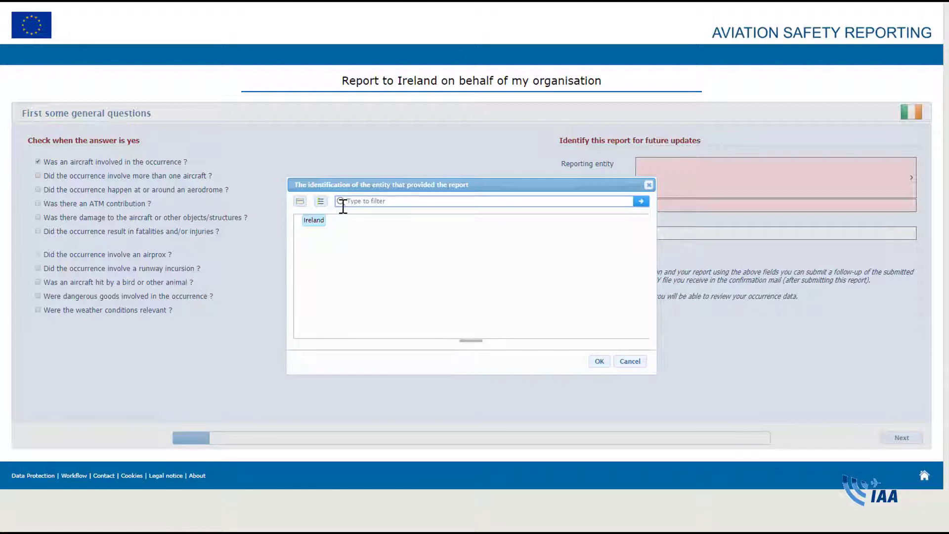
{"action": "left_click", "coordinate": [644, 203]}
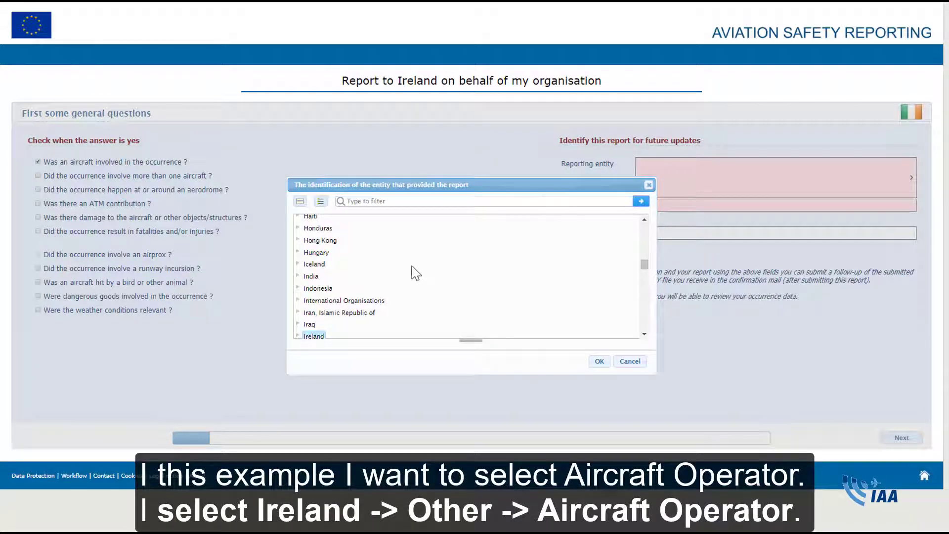
Step: Expand Ireland and its Other group and set the reporting entity to Aircraft operator
{"action": "scroll", "coordinate": [313, 291], "scroll_direction": "down", "scroll_amount": 2}
{"action": "left_click", "coordinate": [298, 278]}
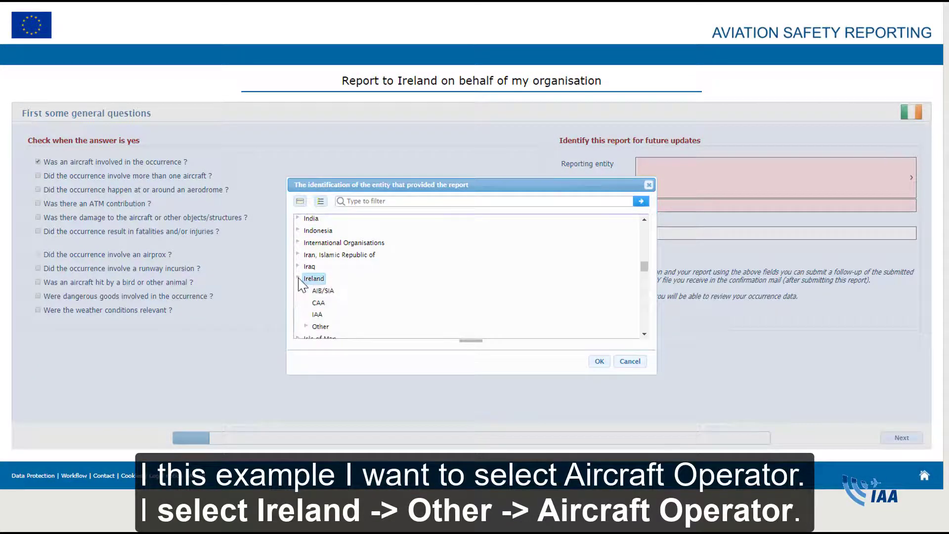
{"action": "scroll", "coordinate": [304, 297], "scroll_direction": "down", "scroll_amount": 2}
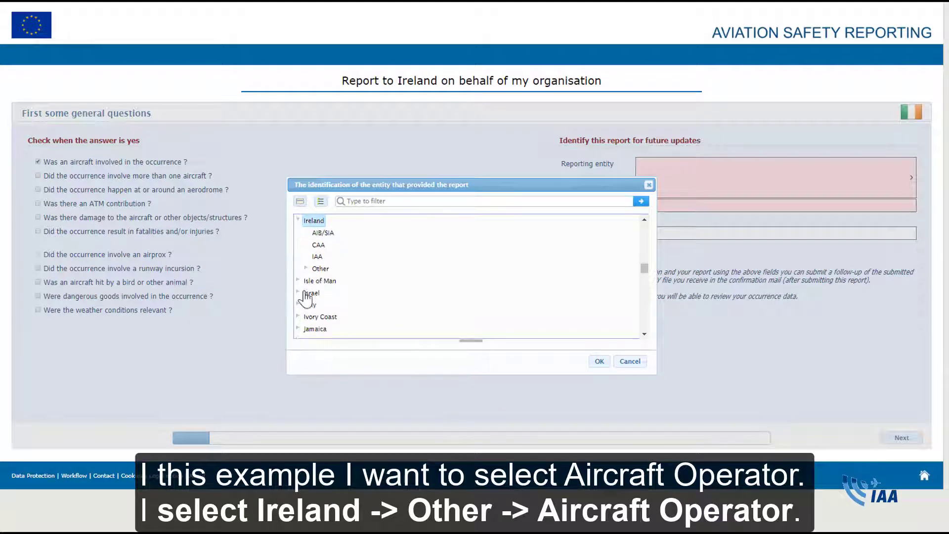
{"action": "left_click", "coordinate": [306, 268]}
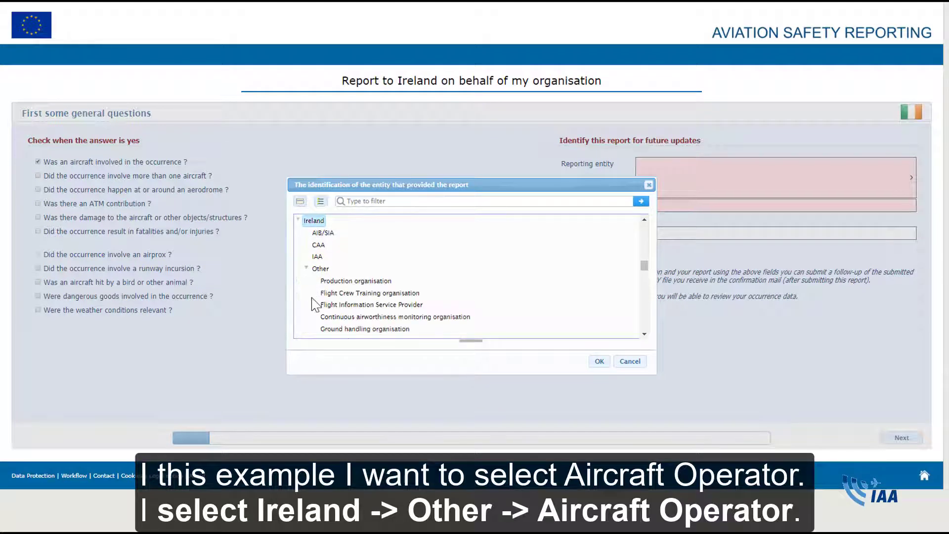
{"action": "scroll", "coordinate": [314, 302], "scroll_direction": "down", "scroll_amount": 4}
{"action": "left_click", "coordinate": [332, 309]}
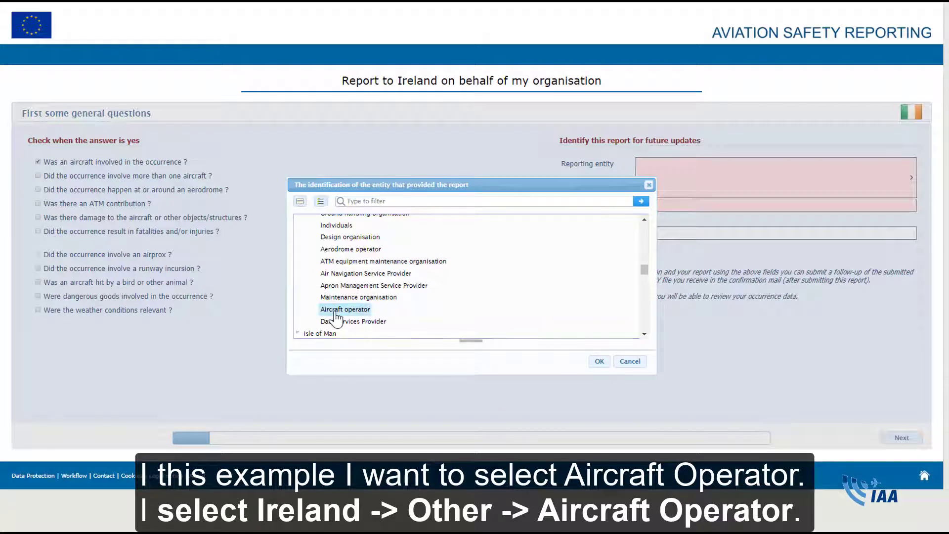
{"action": "left_click", "coordinate": [604, 365]}
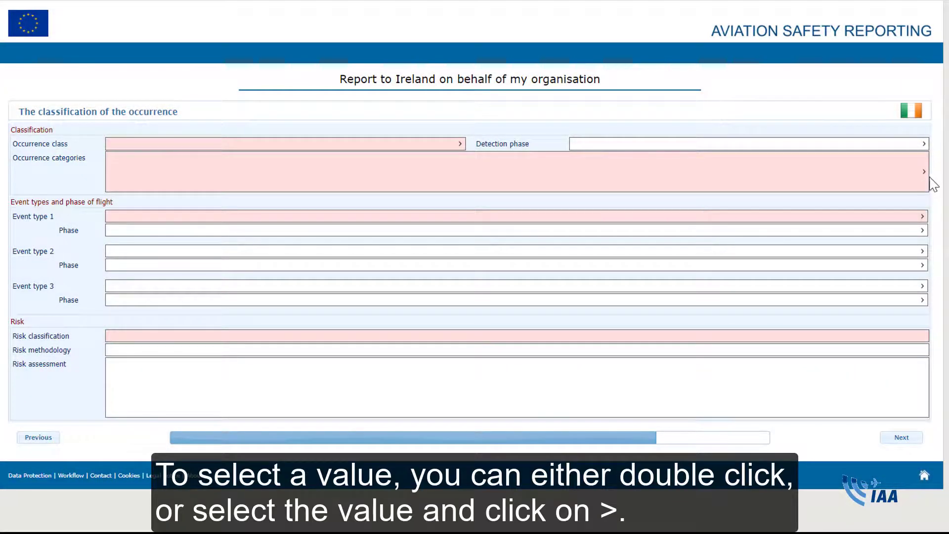
Step: Open the occurrence categories and add ATM: ATM/CNS and BIRD: Birdstrike to the selected values
{"action": "left_click", "coordinate": [923, 173]}
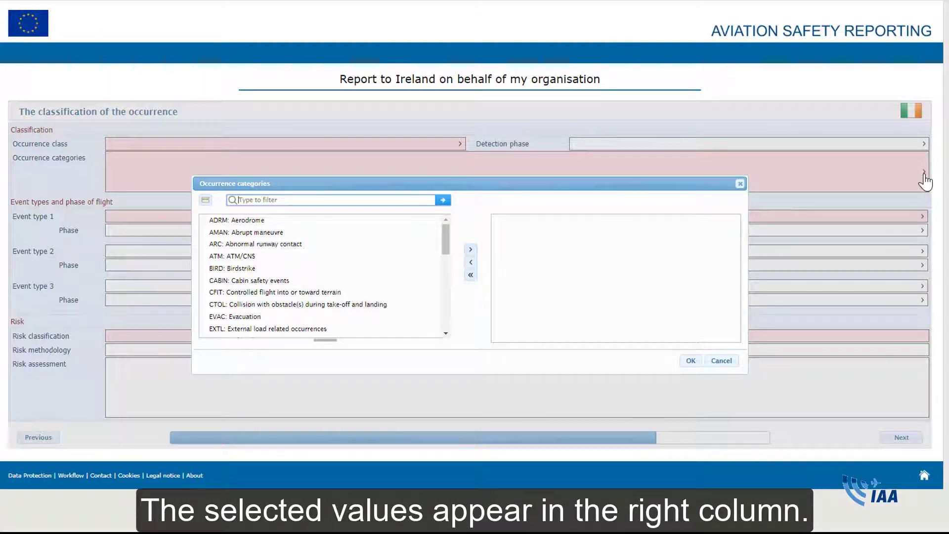
{"action": "double_click", "coordinate": [230, 257]}
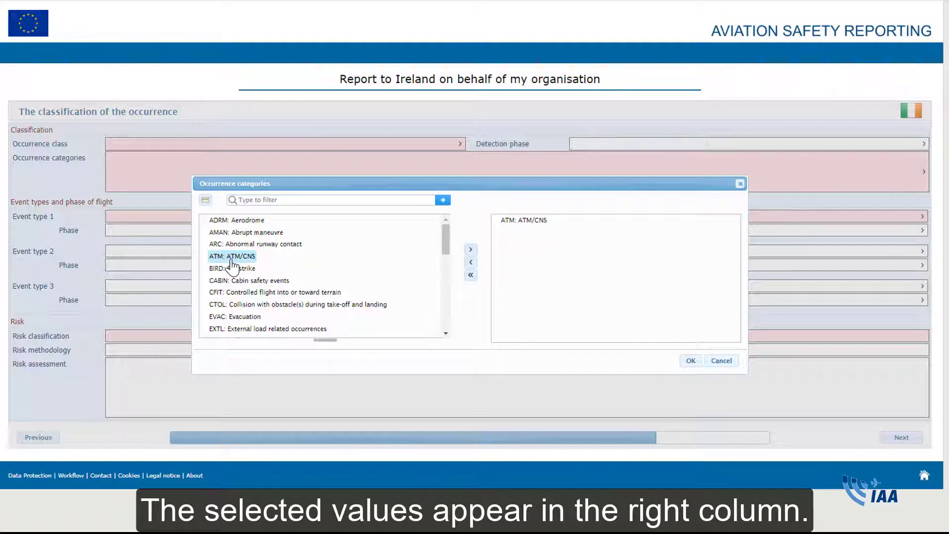
{"action": "left_click", "coordinate": [231, 269]}
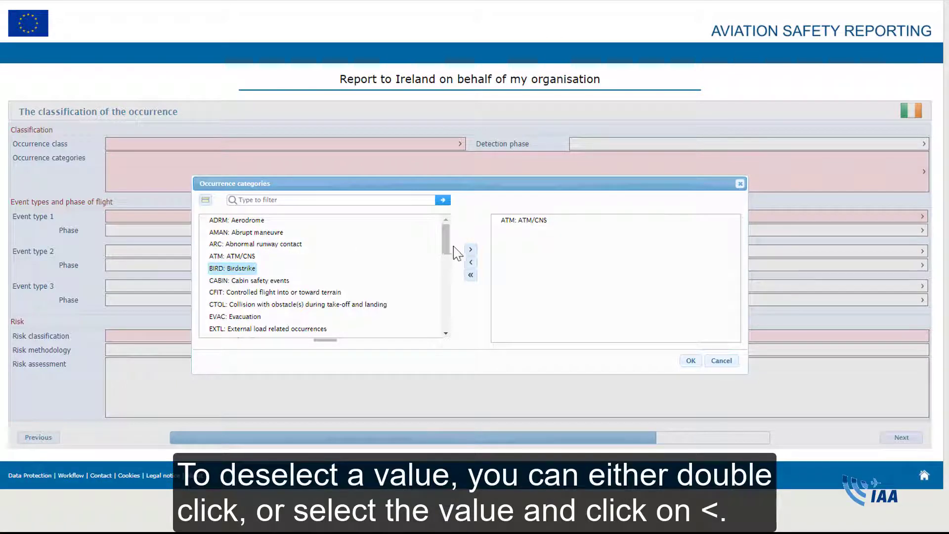
{"action": "left_click", "coordinate": [471, 250]}
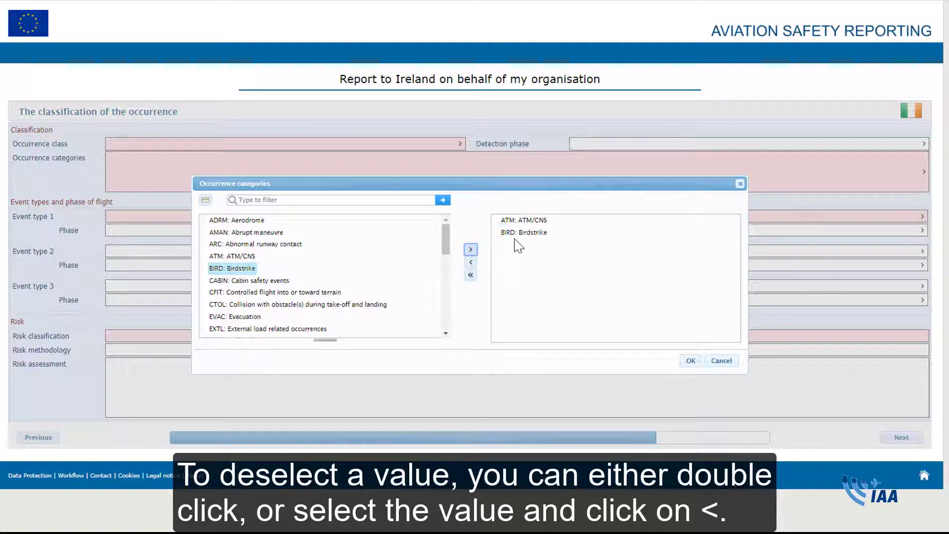
Step: Remove ATM: ATM/CNS and BIRD: Birdstrike one by one from the selected occurrence categories
{"action": "left_click", "coordinate": [527, 223]}
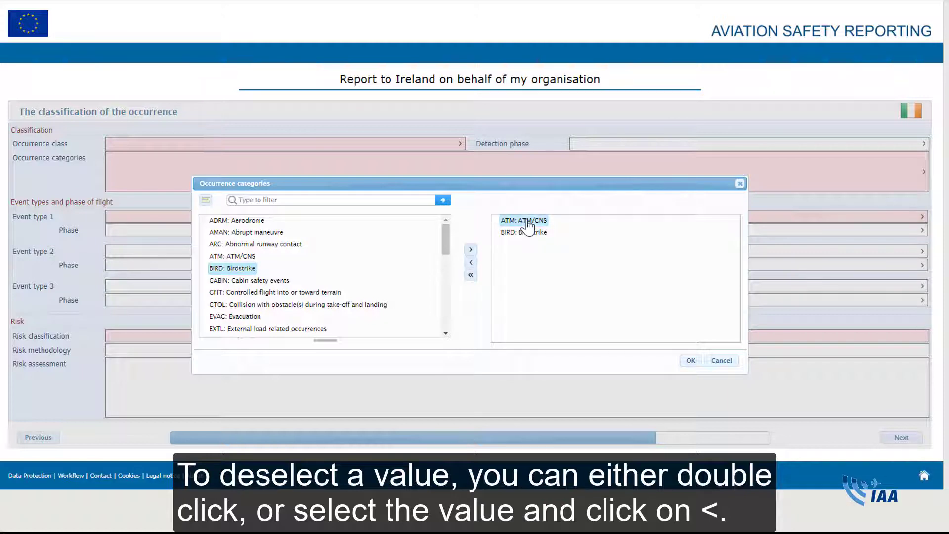
{"action": "double_click", "coordinate": [527, 223]}
{"action": "left_click", "coordinate": [527, 223]}
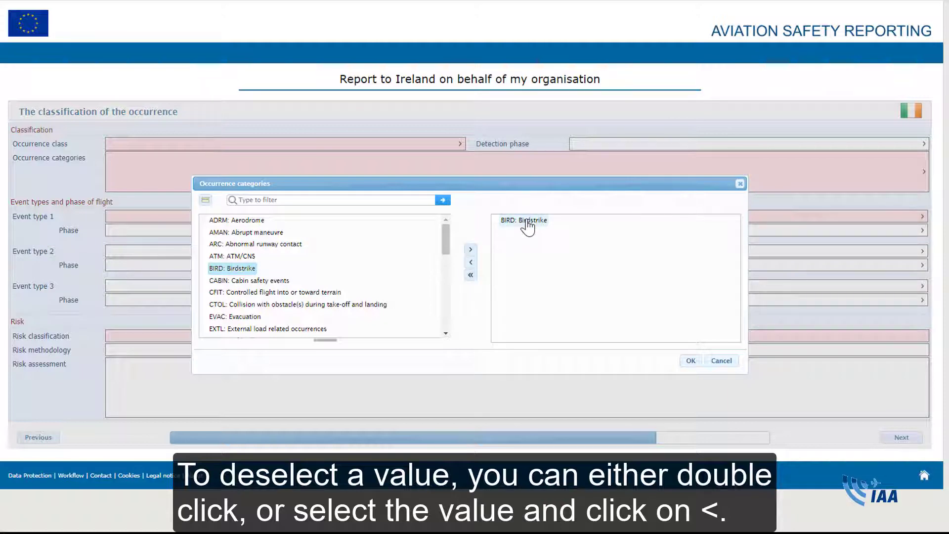
{"action": "left_click", "coordinate": [470, 263]}
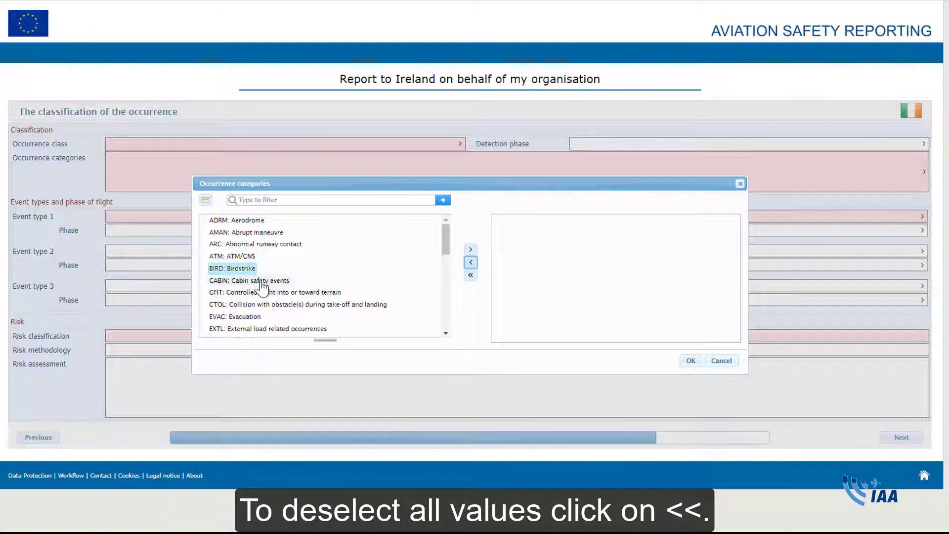
Step: Add the ATM, BIRD, CABIN and CFIT occurrence categories to the selected values and deselect them all at once
{"action": "double_click", "coordinate": [232, 257]}
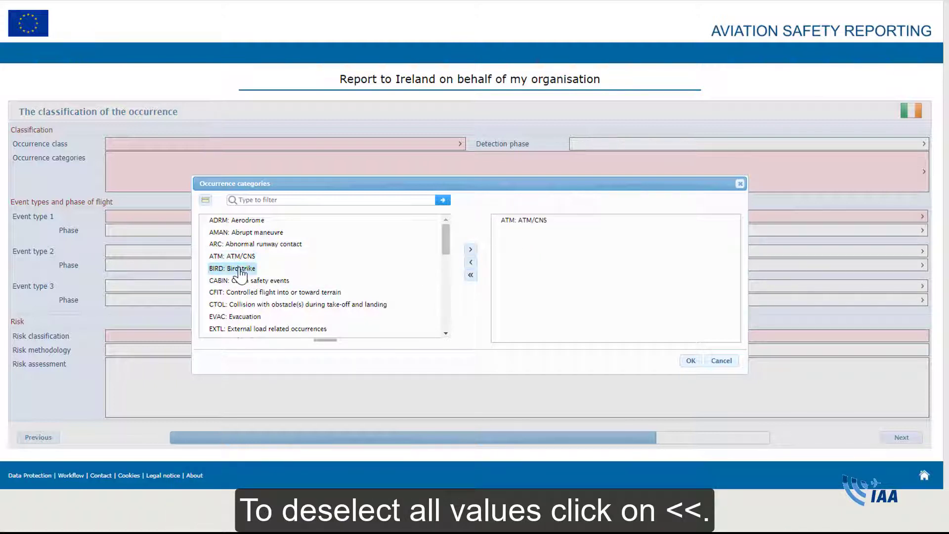
{"action": "double_click", "coordinate": [240, 268]}
{"action": "double_click", "coordinate": [247, 280]}
{"action": "double_click", "coordinate": [243, 293]}
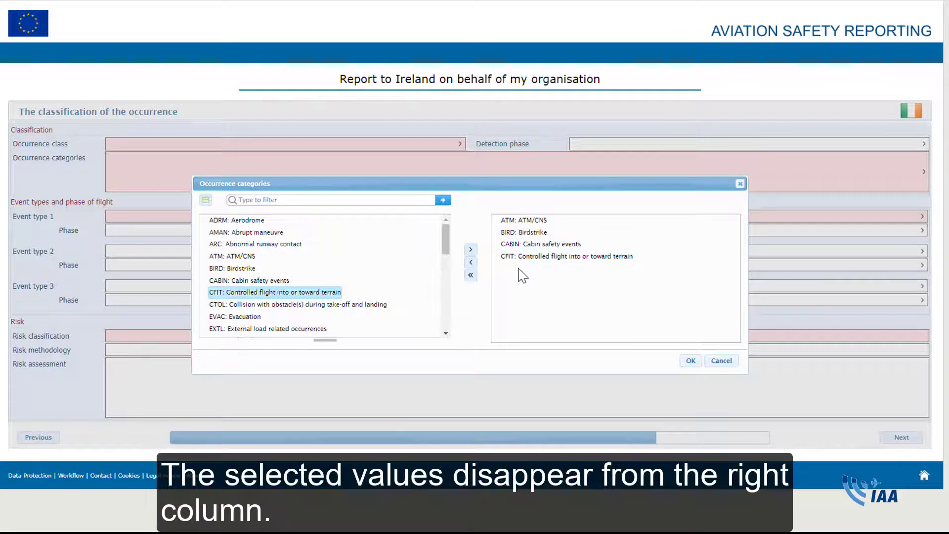
{"action": "left_click", "coordinate": [471, 276]}
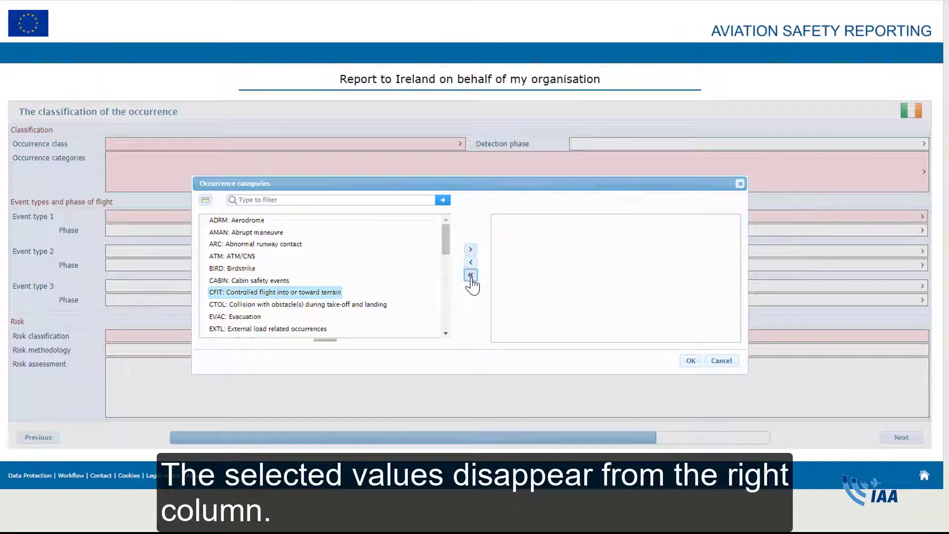
{"action": "left_click", "coordinate": [248, 269]}
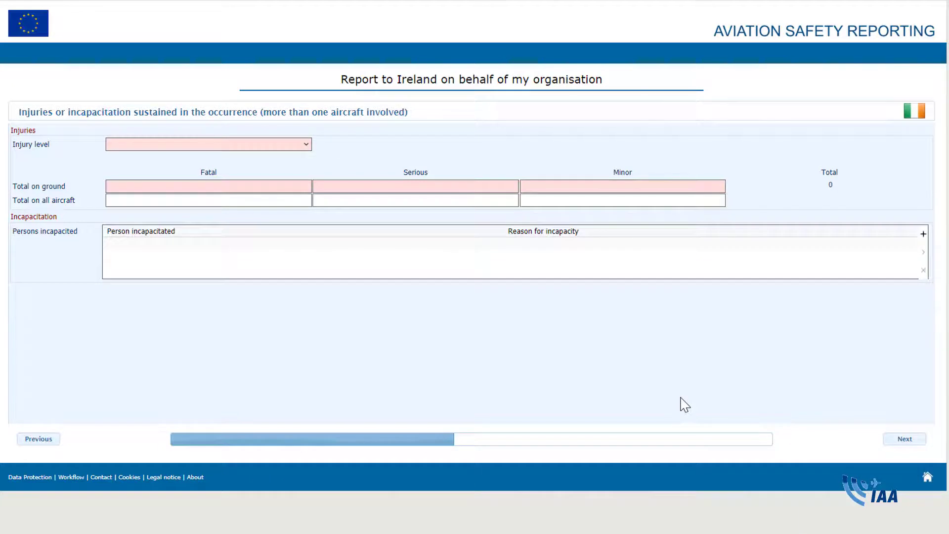
Step: Add an incapacitation record for a Passenger with Alcohol as the reason for incapacity
{"action": "left_click", "coordinate": [923, 234]}
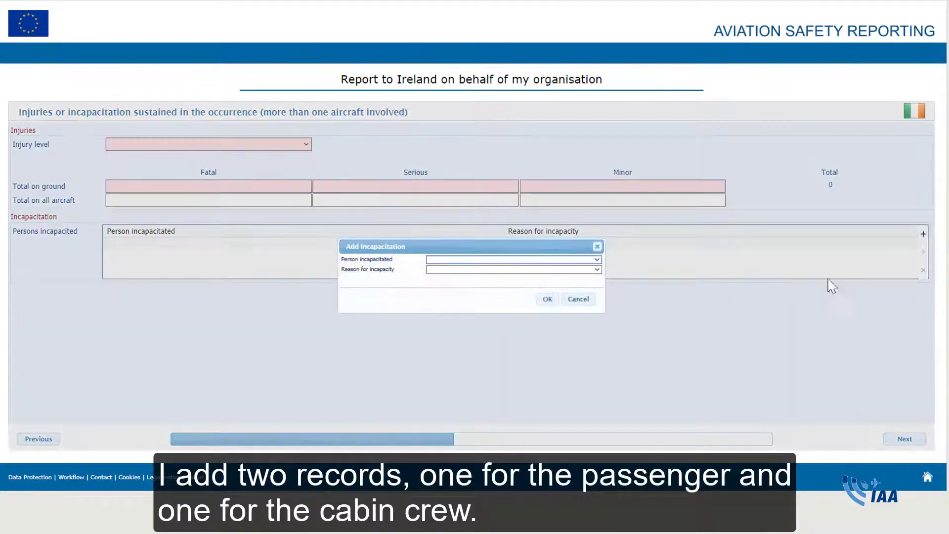
{"action": "left_click", "coordinate": [597, 261]}
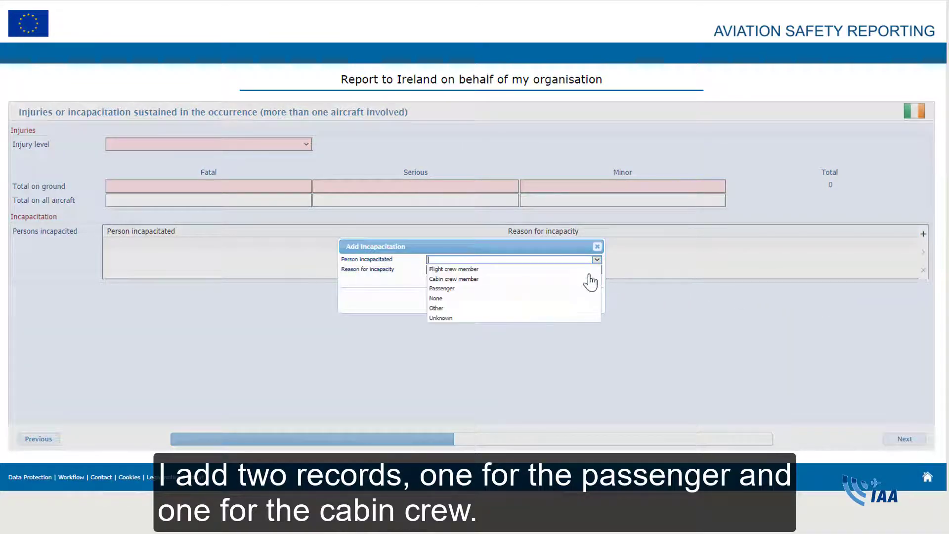
{"action": "left_click", "coordinate": [584, 288]}
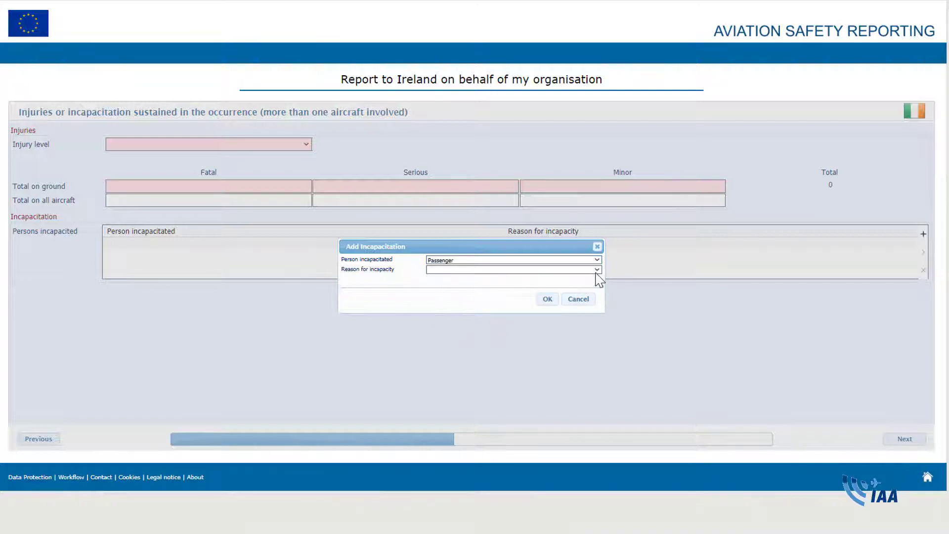
{"action": "left_click", "coordinate": [597, 270]}
{"action": "left_click", "coordinate": [591, 278]}
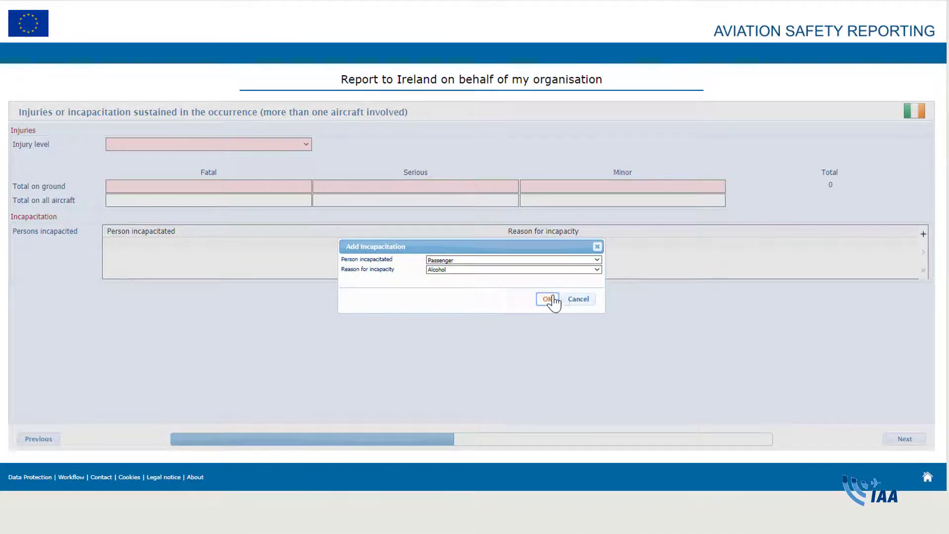
{"action": "left_click", "coordinate": [547, 299]}
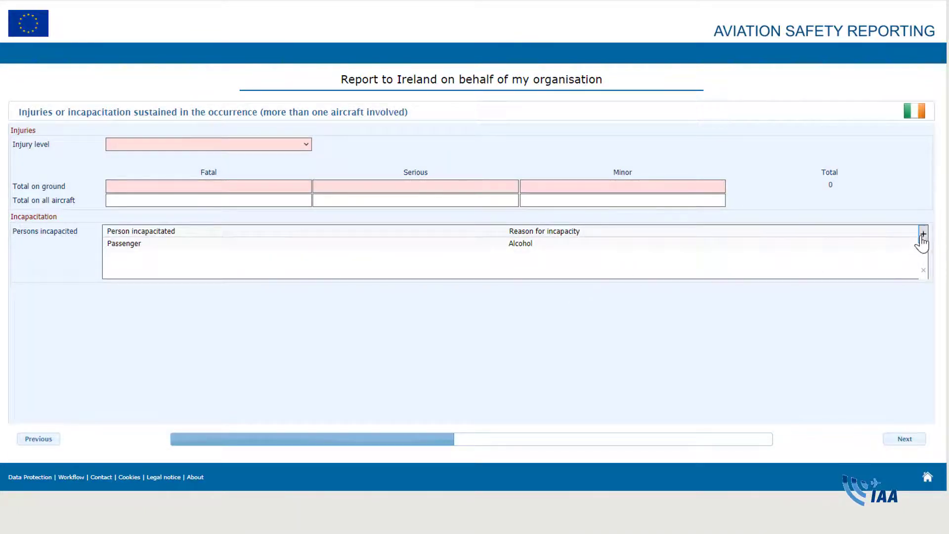
Step: Add a second incapacitation record for a Cabin crew member with Hypoxia as the reason
{"action": "left_click", "coordinate": [922, 235]}
{"action": "left_click", "coordinate": [597, 260]}
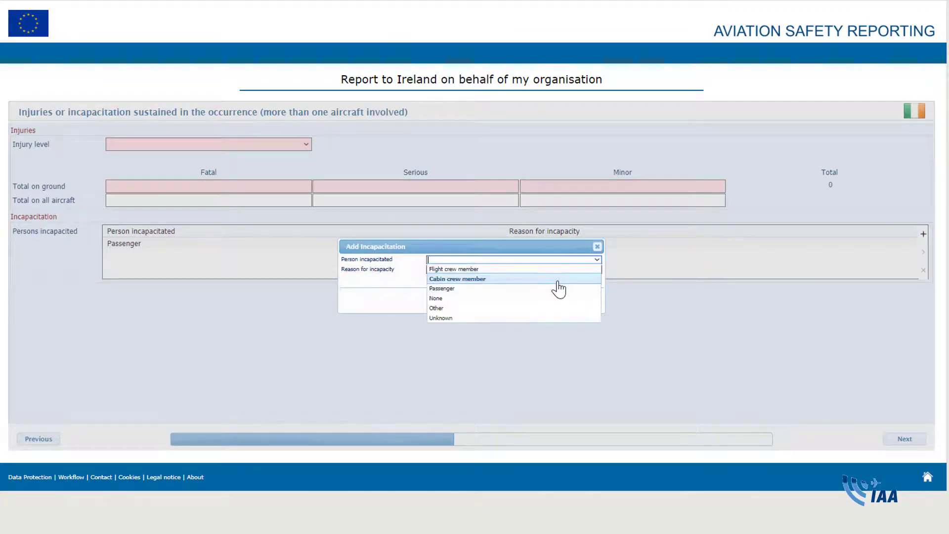
{"action": "left_click", "coordinate": [557, 280]}
{"action": "left_click", "coordinate": [597, 270]}
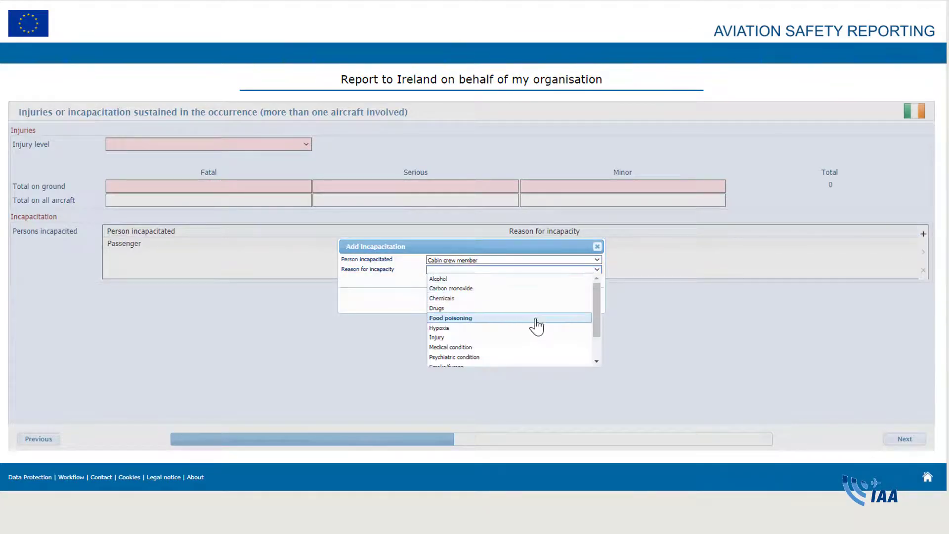
{"action": "left_click", "coordinate": [532, 327]}
{"action": "left_click", "coordinate": [548, 299]}
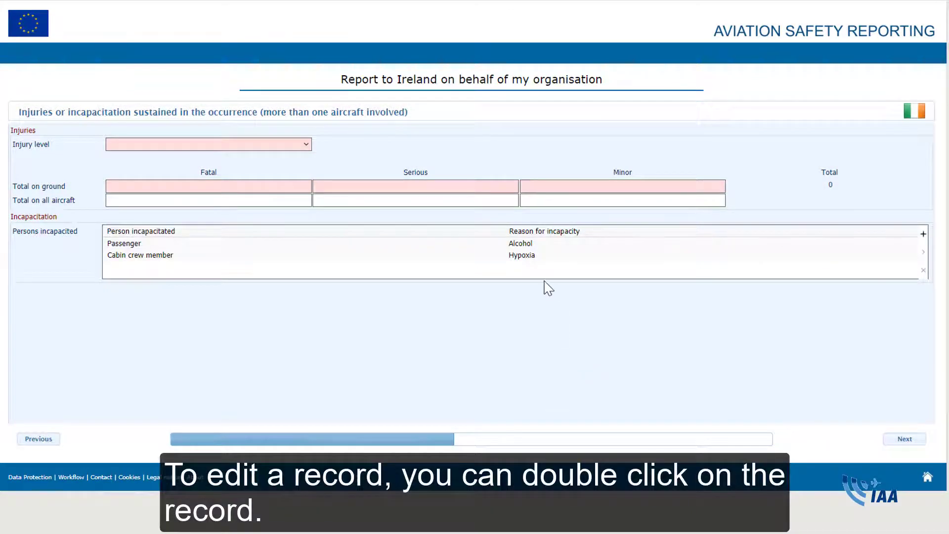
Step: Edit the cabin crew member's incapacitation record and set the reason for incapacity to Food poisoning
{"action": "left_click", "coordinate": [526, 257]}
{"action": "double_click", "coordinate": [525, 257]}
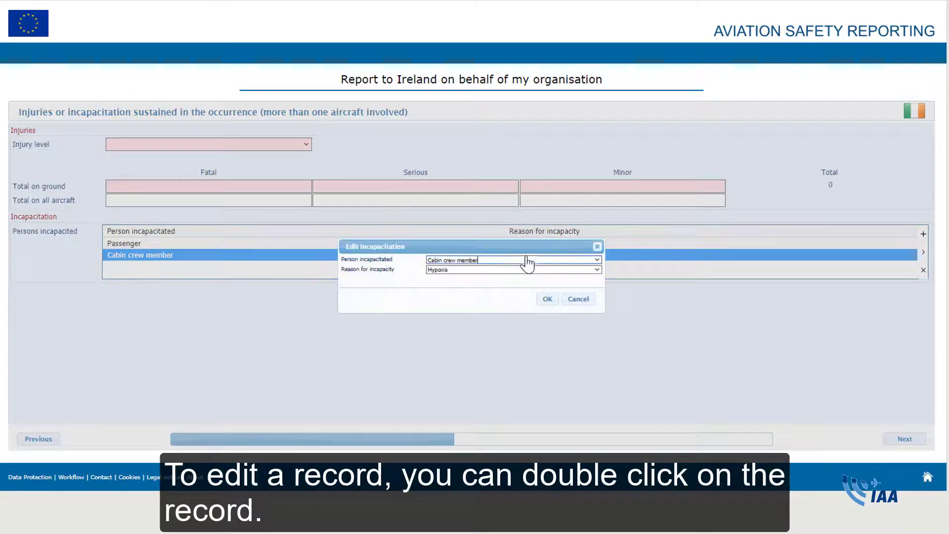
{"action": "left_click", "coordinate": [597, 270]}
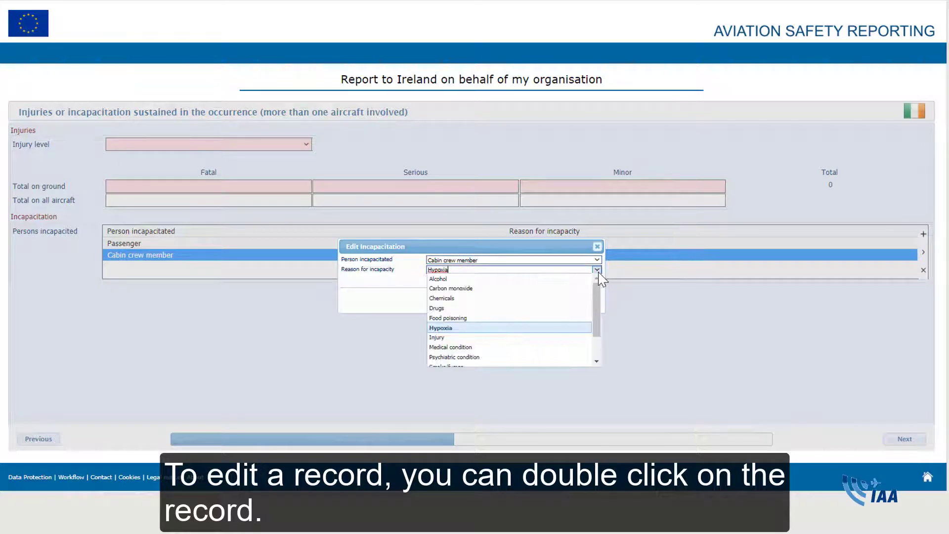
{"action": "left_click", "coordinate": [569, 318]}
{"action": "left_click", "coordinate": [547, 299]}
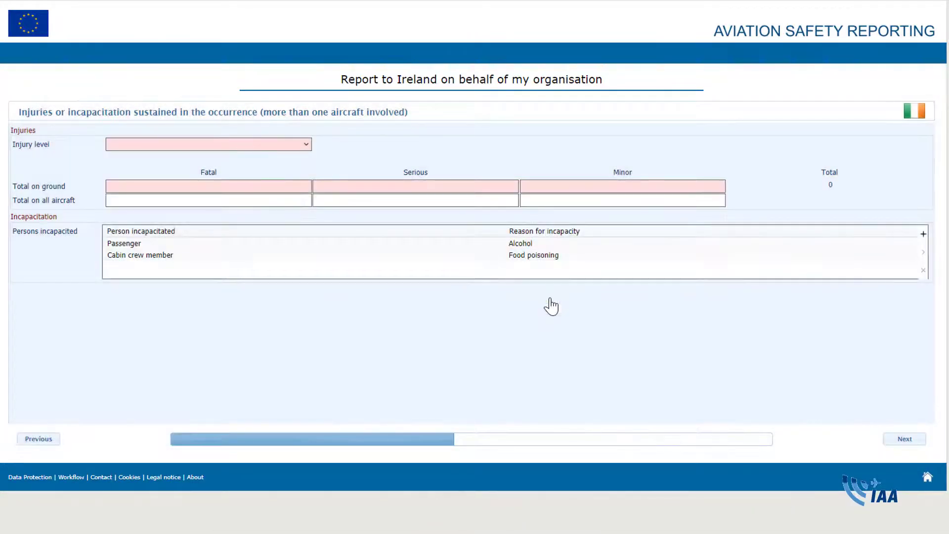
Step: Edit the cabin crew member's incapacitation record and set the reason for incapacity to Injury
{"action": "left_click", "coordinate": [543, 258]}
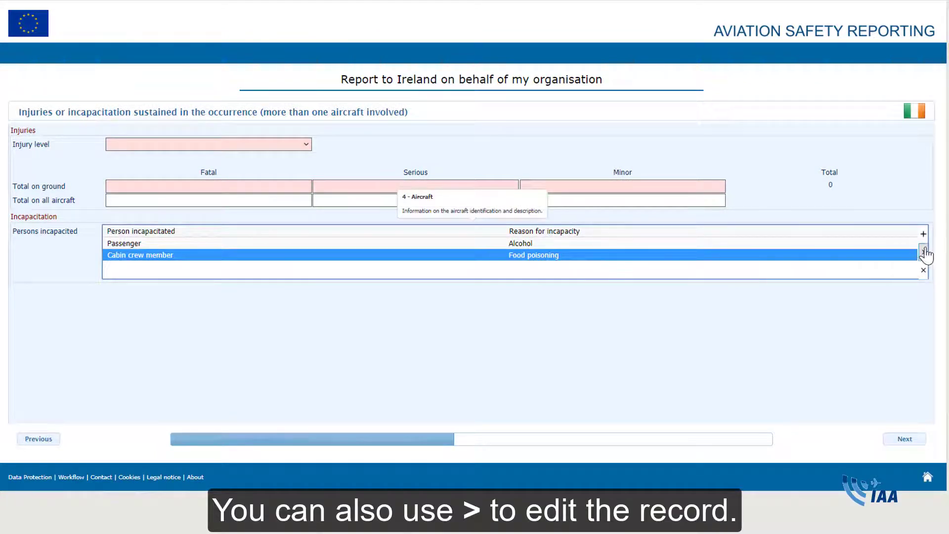
{"action": "left_click", "coordinate": [924, 253]}
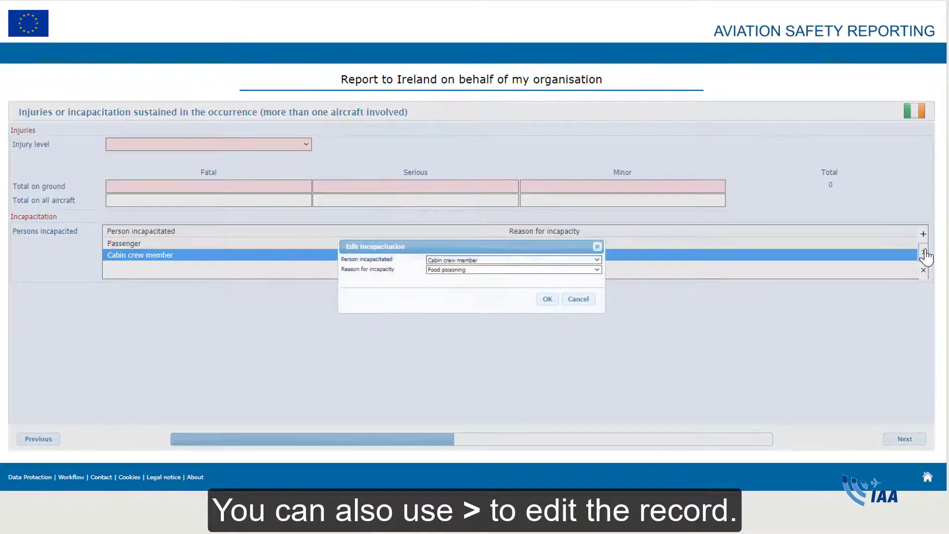
{"action": "left_click", "coordinate": [598, 270]}
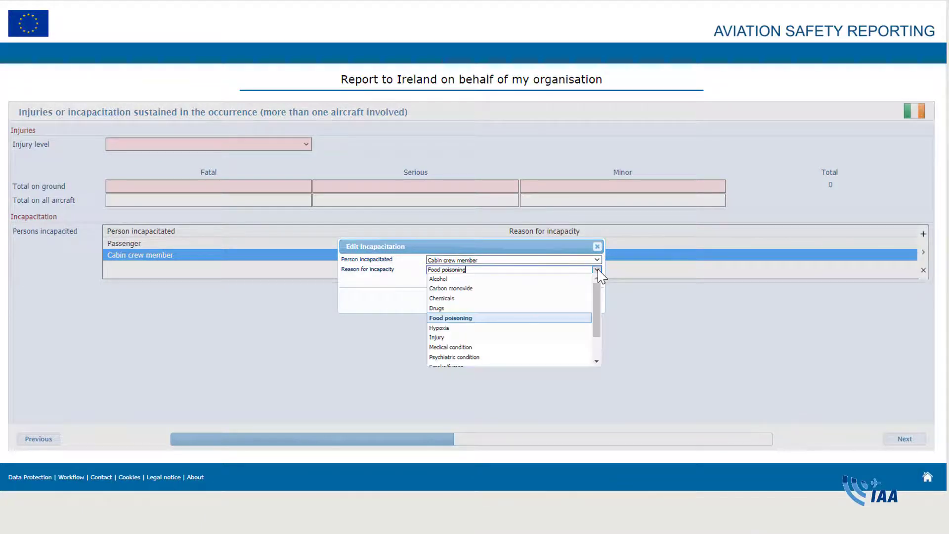
{"action": "left_click", "coordinate": [562, 339]}
{"action": "left_click", "coordinate": [546, 300]}
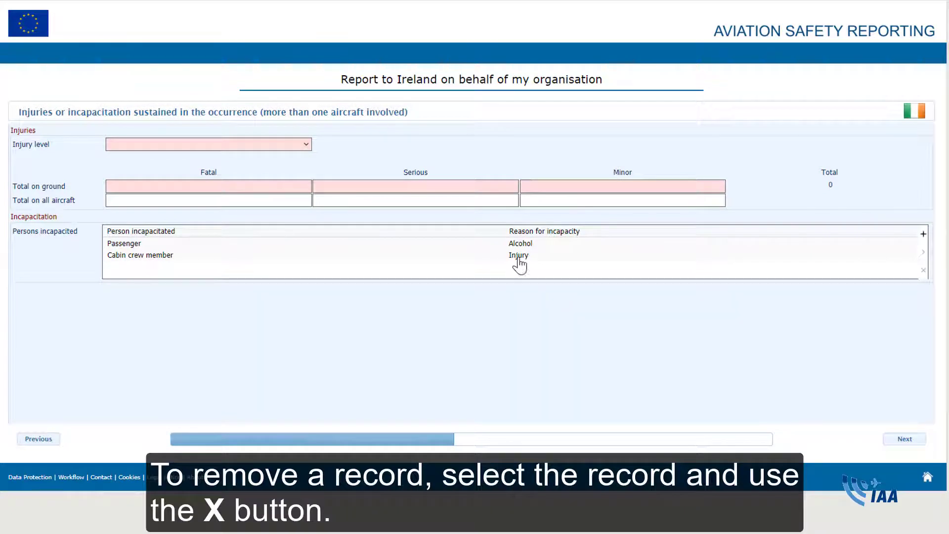
Step: Remove the cabin crew member's record from the table of incapacitated persons
{"action": "left_click", "coordinate": [519, 265]}
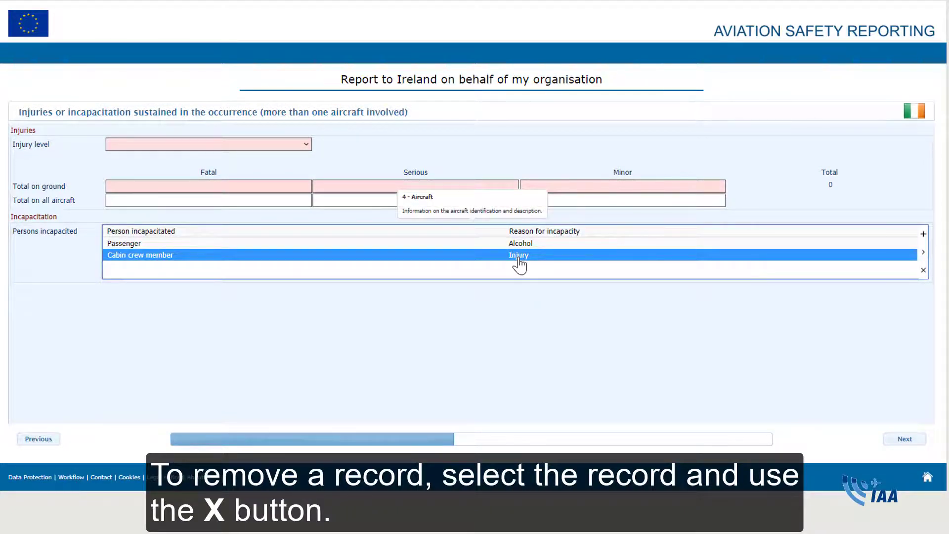
{"action": "left_click", "coordinate": [923, 271]}
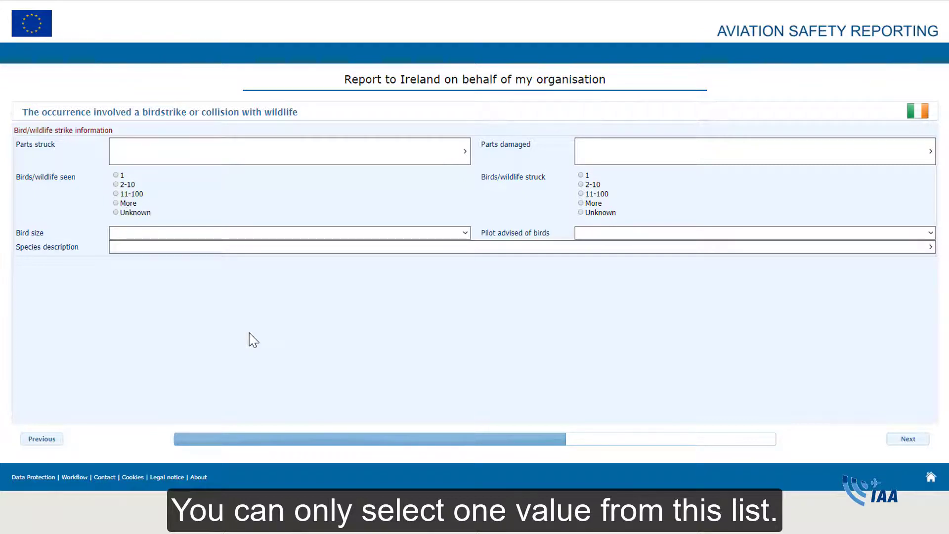
Step: Try the single-choice options for birds/wildlife seen in the birdstrike information and finish with 2-10 selected
{"action": "left_click", "coordinate": [116, 175]}
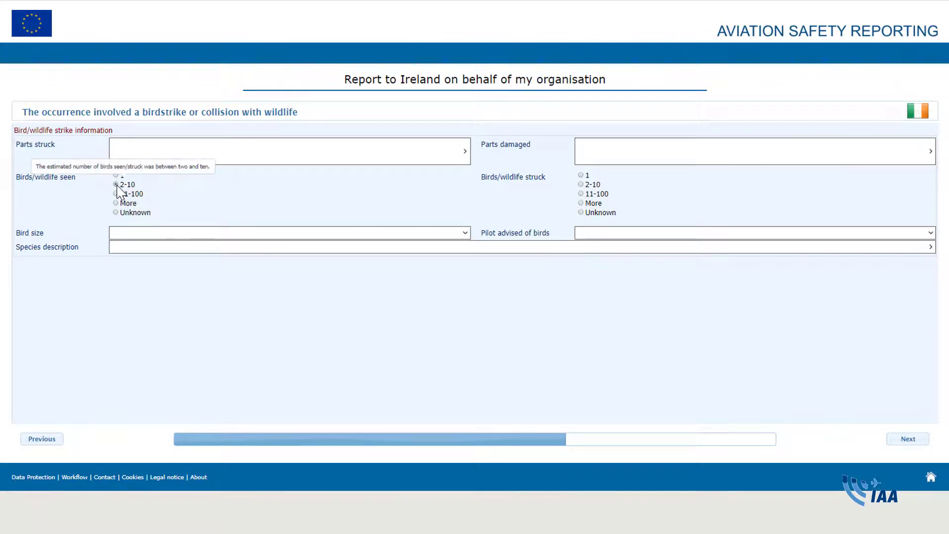
{"action": "left_click", "coordinate": [116, 194]}
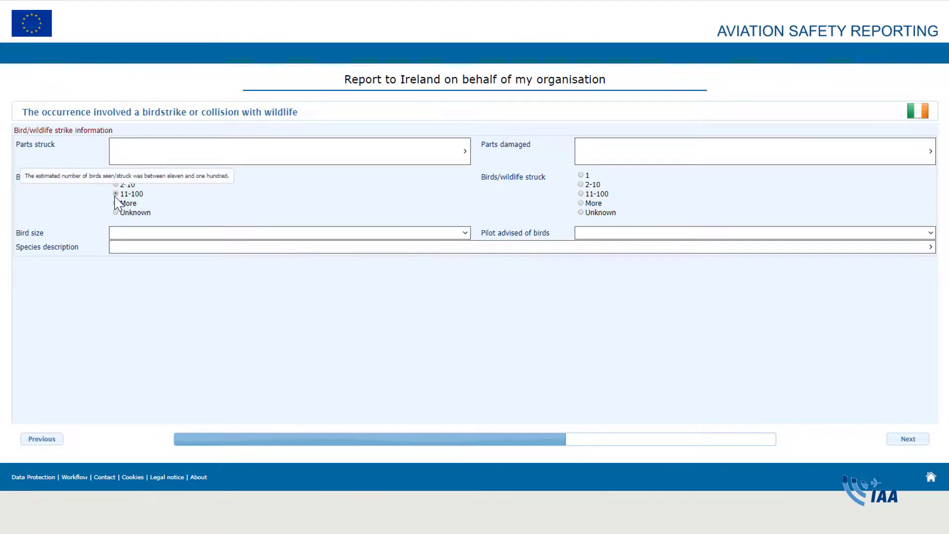
{"action": "left_click", "coordinate": [116, 203]}
{"action": "left_click", "coordinate": [115, 213]}
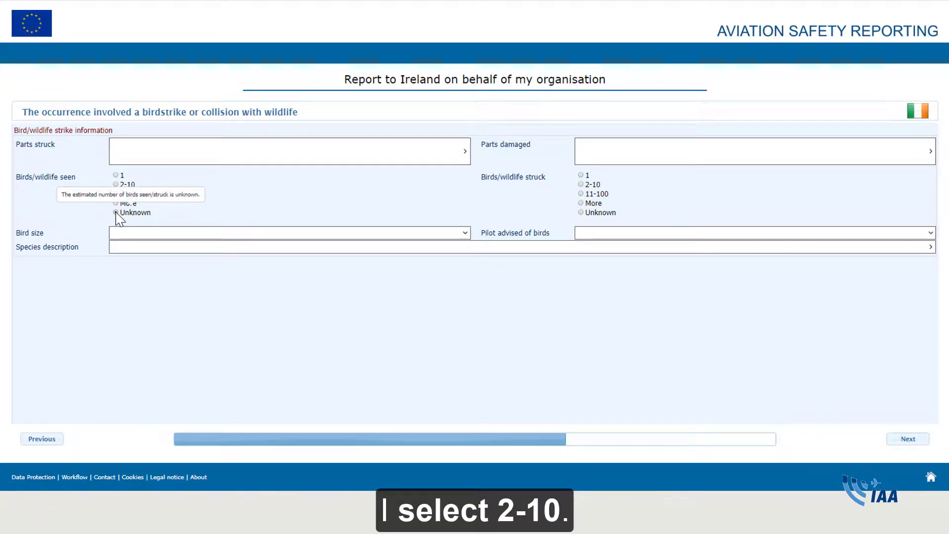
{"action": "left_click", "coordinate": [116, 185]}
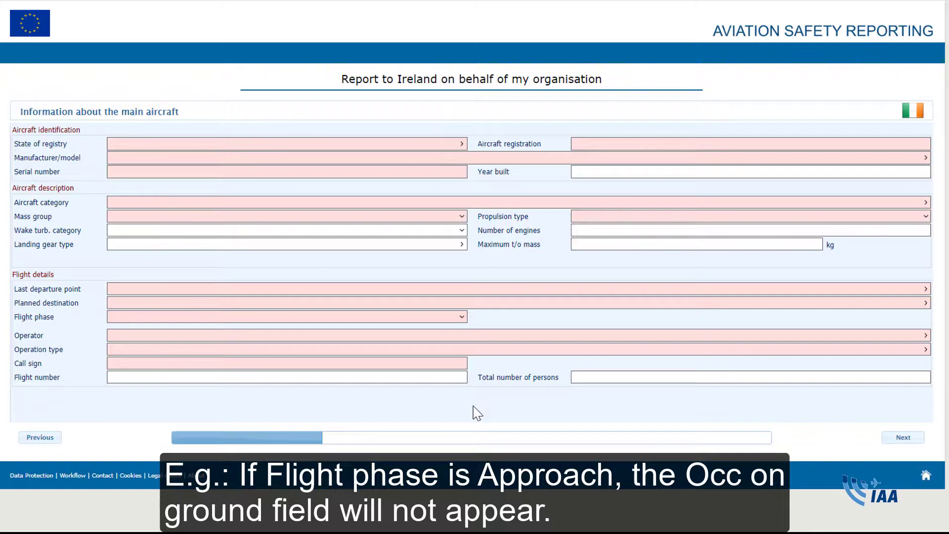
Step: Set the main aircraft's flight phase to Approach in the flight details
{"action": "left_click", "coordinate": [462, 317]}
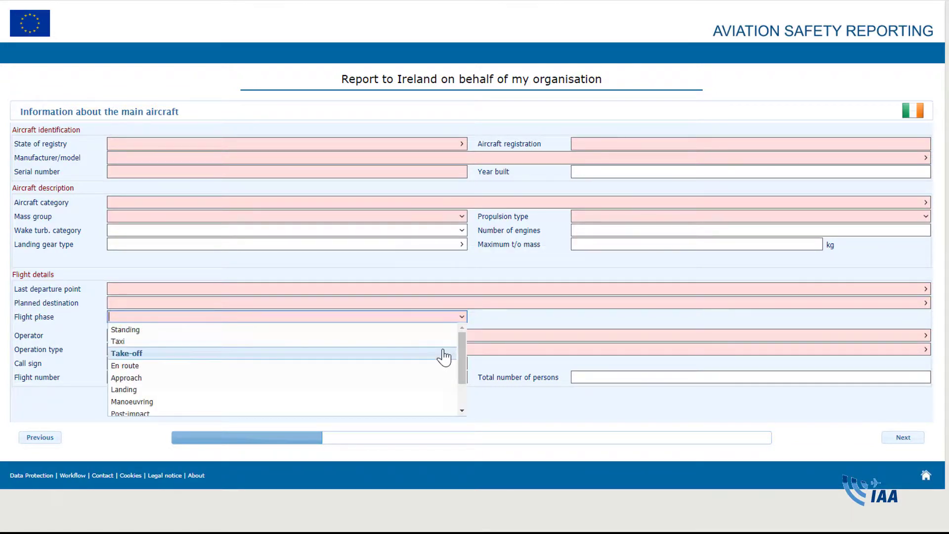
{"action": "left_click", "coordinate": [435, 378]}
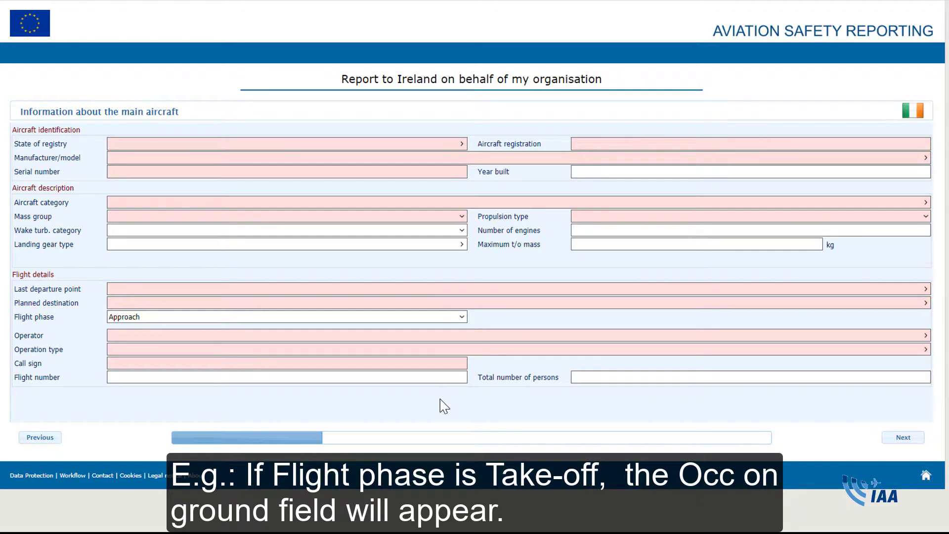
Step: Set the main aircraft's flight phase to Take-off and the occurrence on ground field to No
{"action": "left_click", "coordinate": [462, 317]}
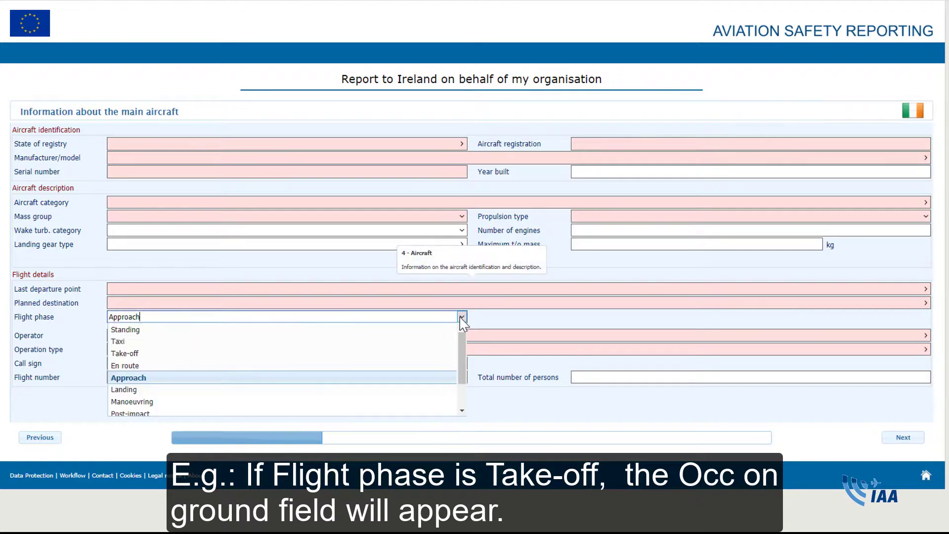
{"action": "left_click", "coordinate": [450, 353]}
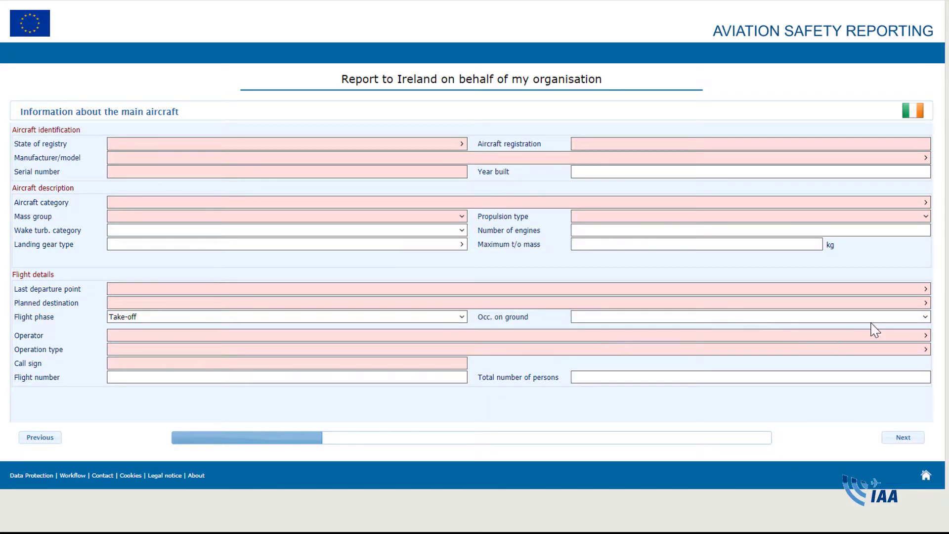
{"action": "left_click", "coordinate": [925, 317]}
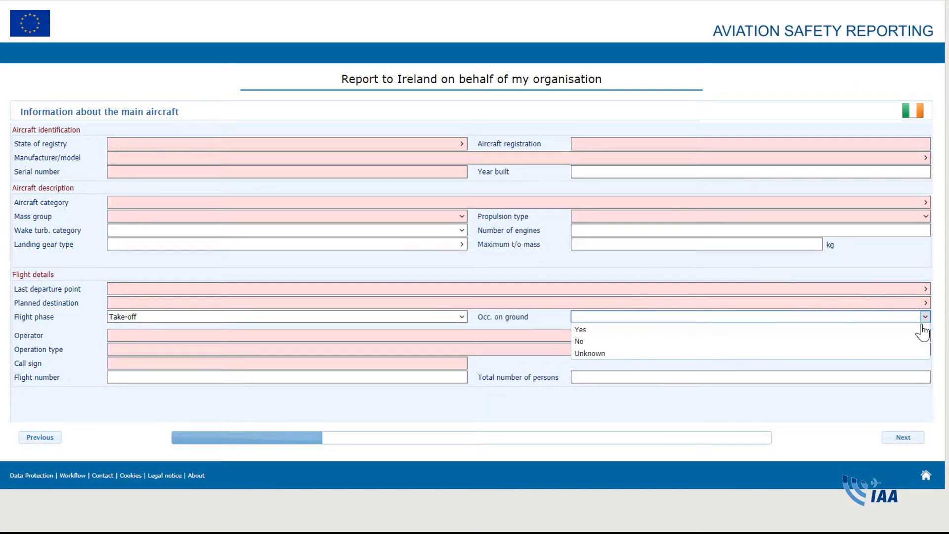
{"action": "left_click", "coordinate": [918, 341]}
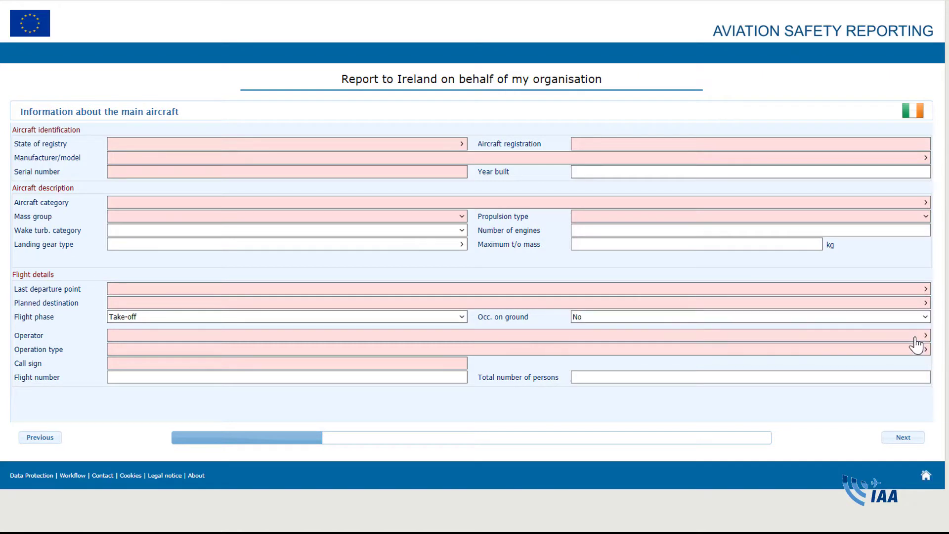